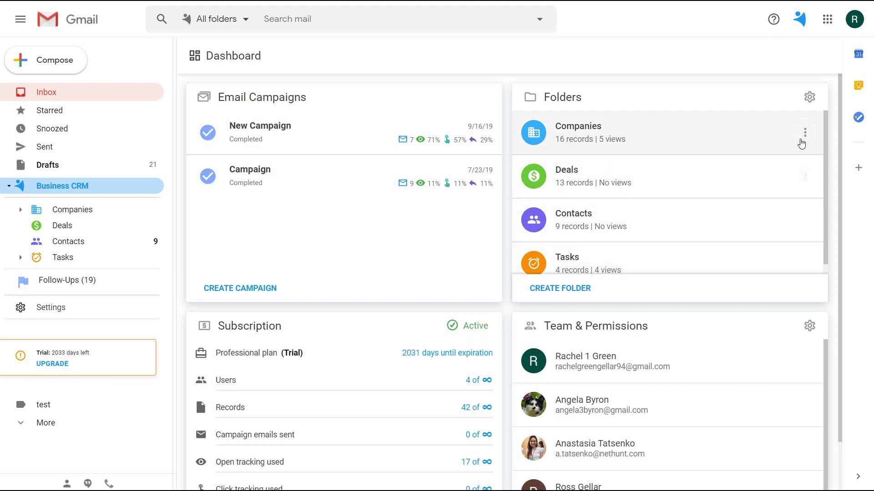
Open the actions menu for the Companies folder in the dashboard's Folders card.
{"action": "left_click", "coordinate": [805, 132]}
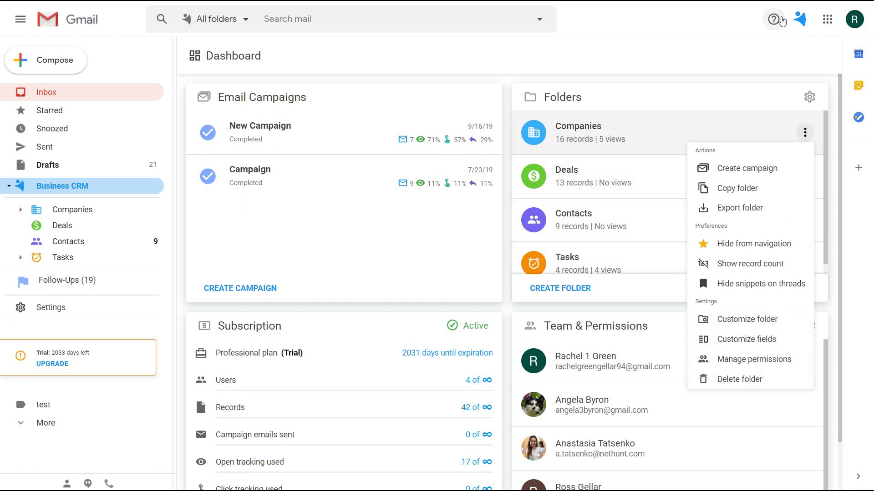
Browse the Import data page from the NetHunt extension menu, then return to Business CRM.
{"action": "left_click", "coordinate": [799, 24]}
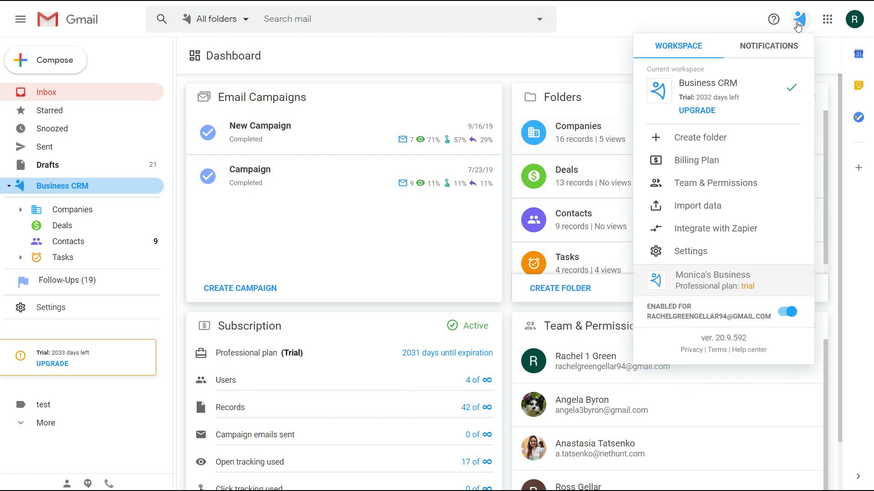
{"action": "left_click", "coordinate": [723, 207]}
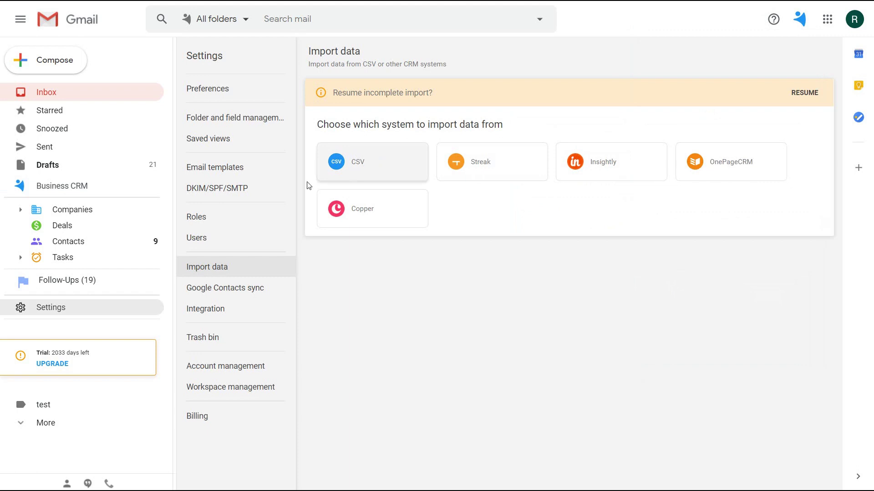
{"action": "left_click", "coordinate": [49, 187]}
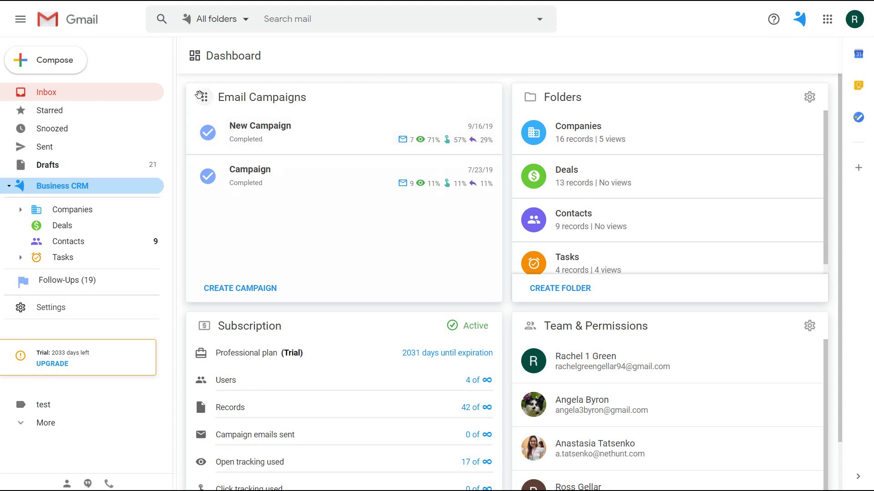
Move the Email Campaigns card to the right column and Team & Permissions to bottom-left.
{"action": "left_click_drag", "start_coordinate": [198, 95], "coordinate": [569, 117]}
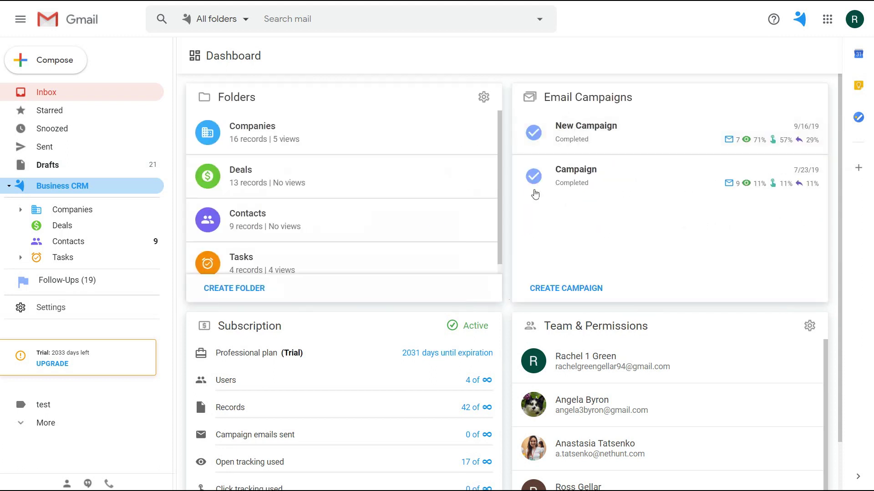
{"action": "left_click_drag", "start_coordinate": [524, 327], "coordinate": [269, 357]}
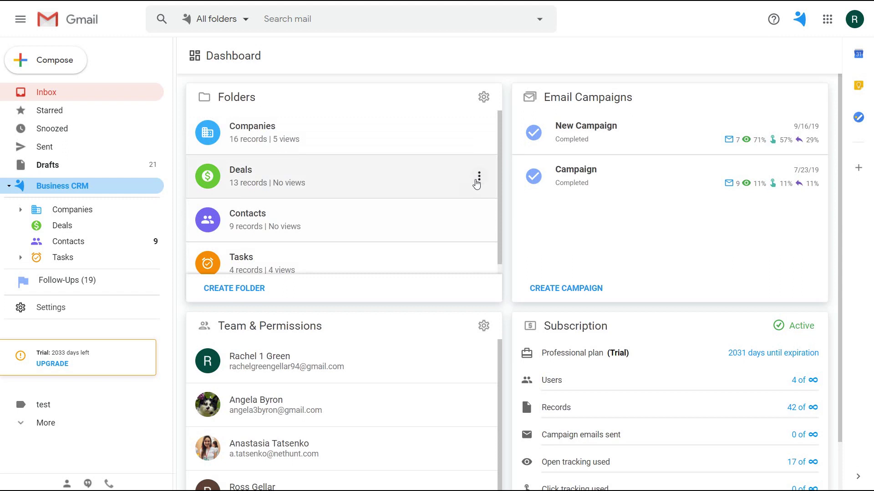
Customize the Deals folder with an orange colour and a phone icon, then view its fields.
{"action": "left_click", "coordinate": [479, 176]}
{"action": "left_click", "coordinate": [448, 362]}
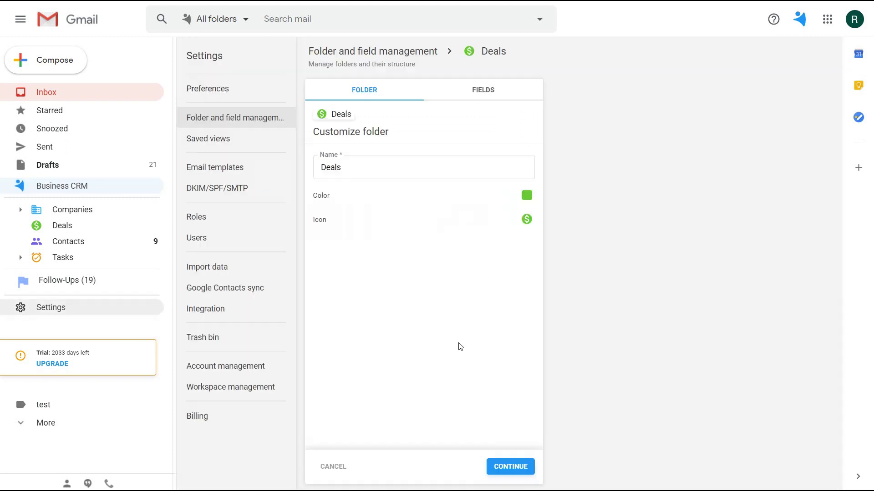
{"action": "left_click", "coordinate": [527, 195]}
{"action": "left_click", "coordinate": [521, 231]}
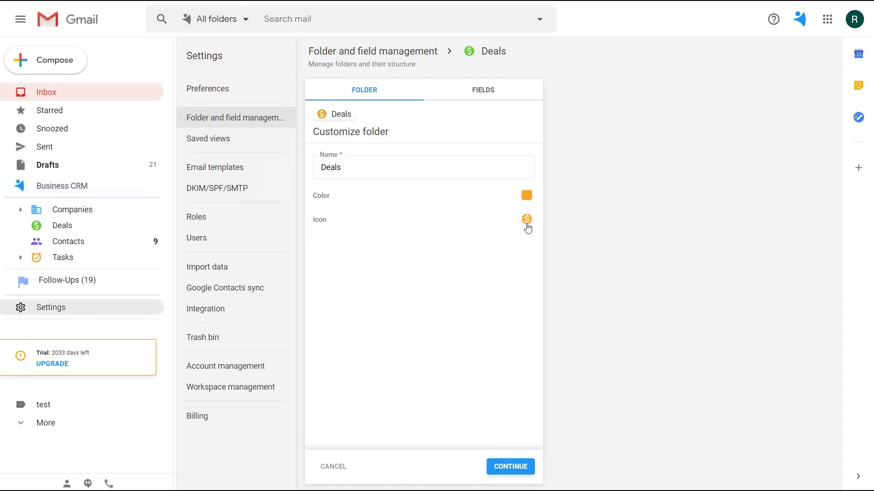
{"action": "left_click", "coordinate": [526, 222]}
{"action": "left_click", "coordinate": [521, 255]}
{"action": "left_click", "coordinate": [475, 88]}
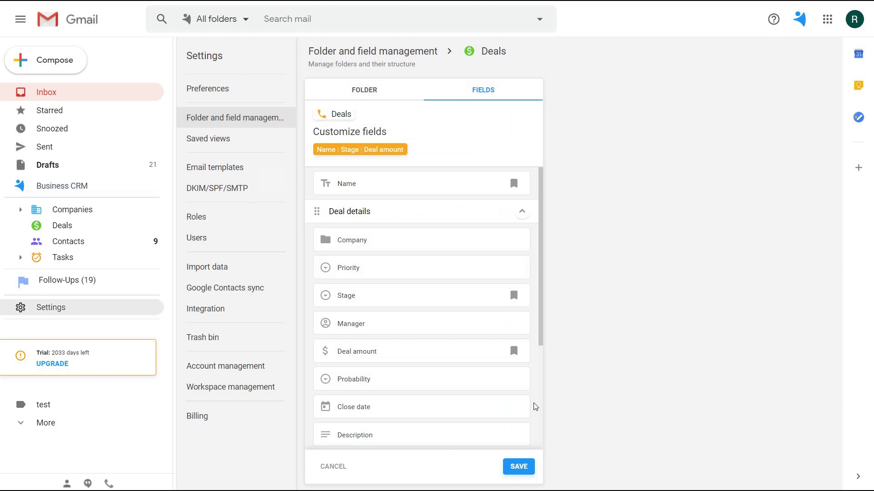
Delete the Date field and set the Statistics field type to First Email Received.
{"action": "scroll", "coordinate": [384, 359], "scroll_direction": "down", "scroll_amount": 3}
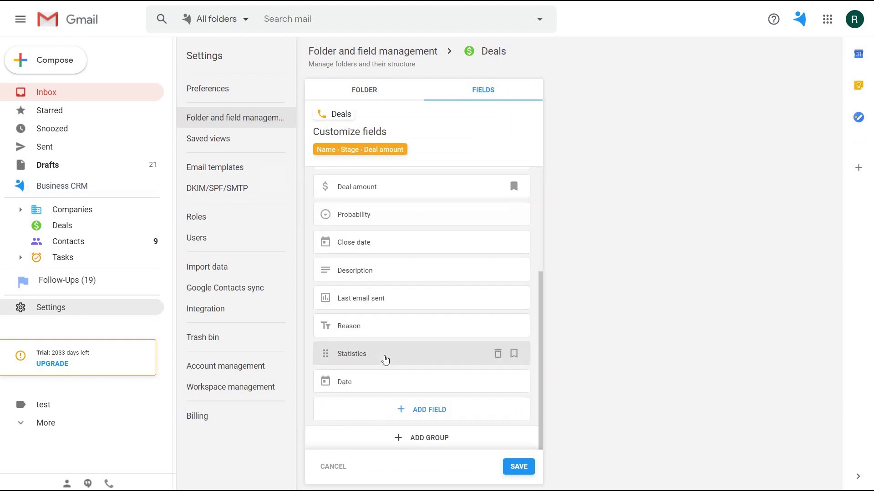
{"action": "left_click", "coordinate": [500, 383]}
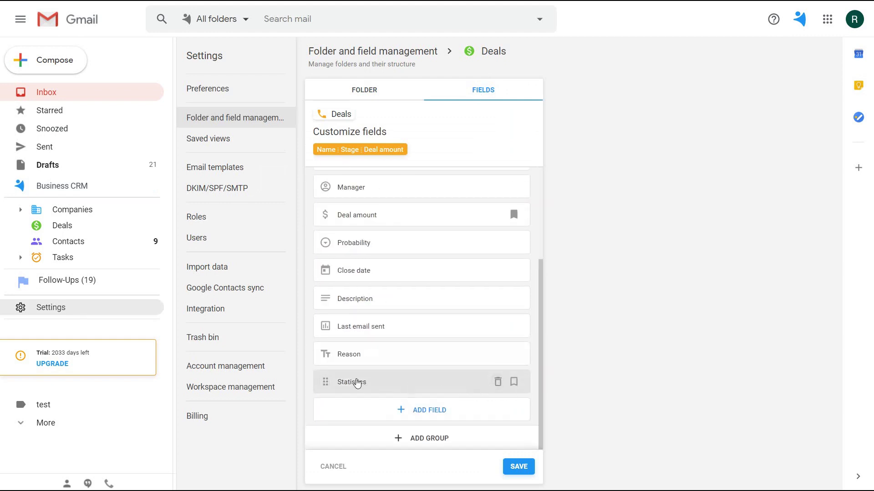
{"action": "left_click", "coordinate": [351, 382]}
{"action": "left_click", "coordinate": [363, 205]}
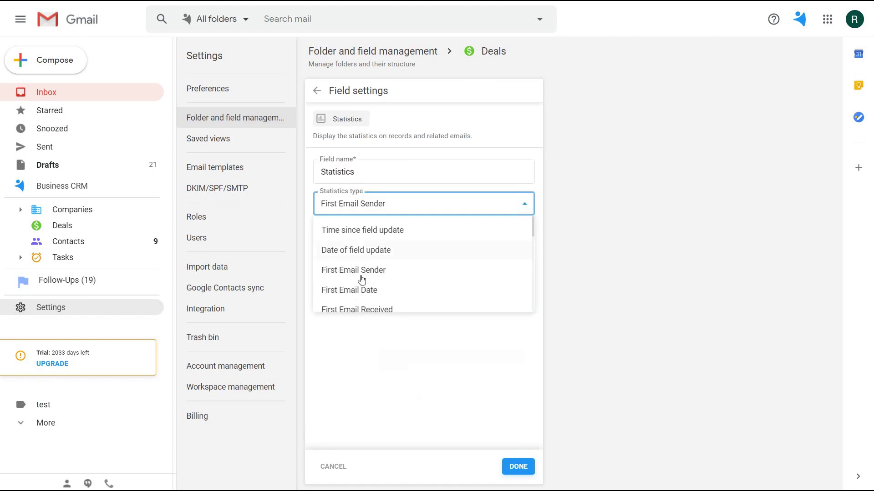
{"action": "left_click", "coordinate": [371, 302]}
{"action": "left_click", "coordinate": [519, 468]}
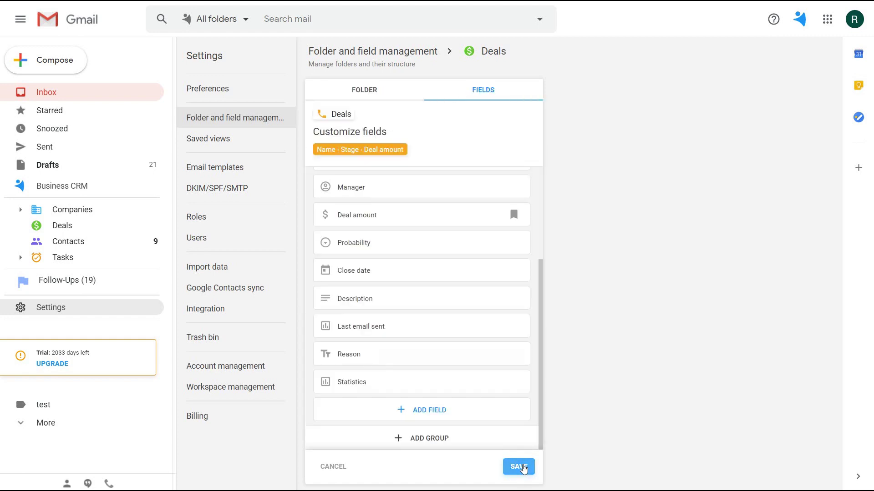
Add an Auto number field to Deals and place it above Statistics.
{"action": "left_click", "coordinate": [413, 411]}
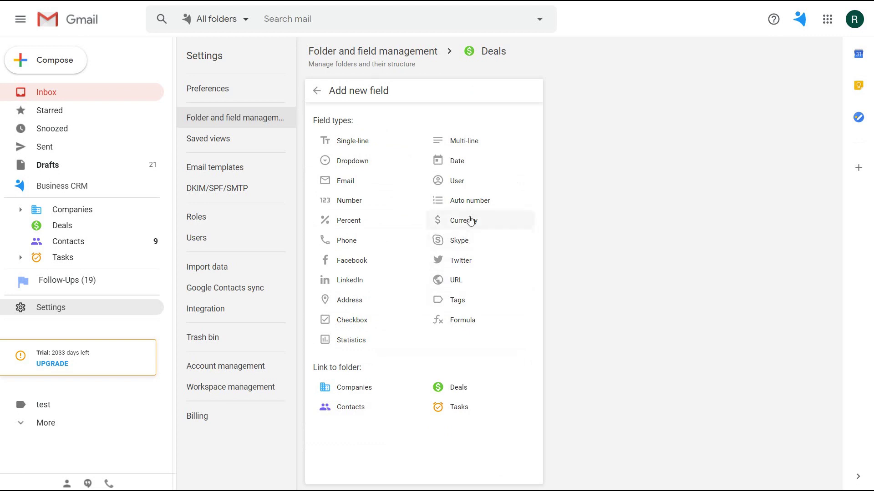
{"action": "left_click", "coordinate": [469, 202]}
{"action": "left_click", "coordinate": [519, 466]}
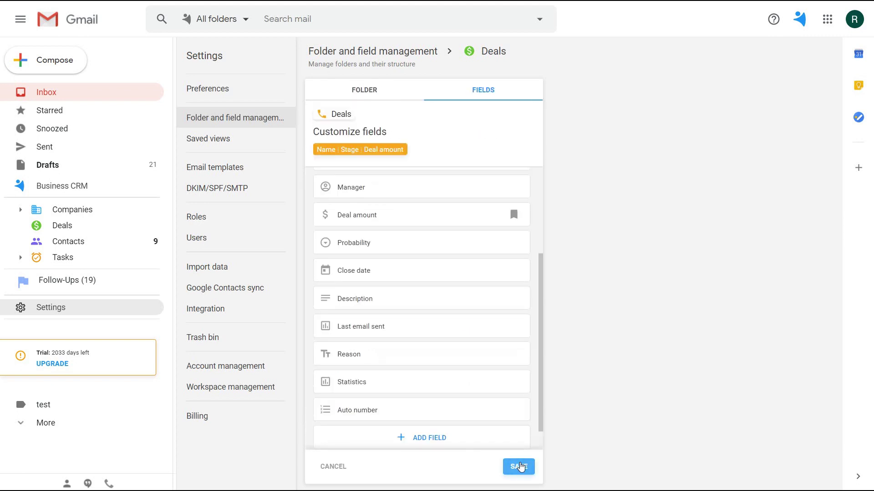
{"action": "left_click_drag", "start_coordinate": [325, 410], "coordinate": [326, 374]}
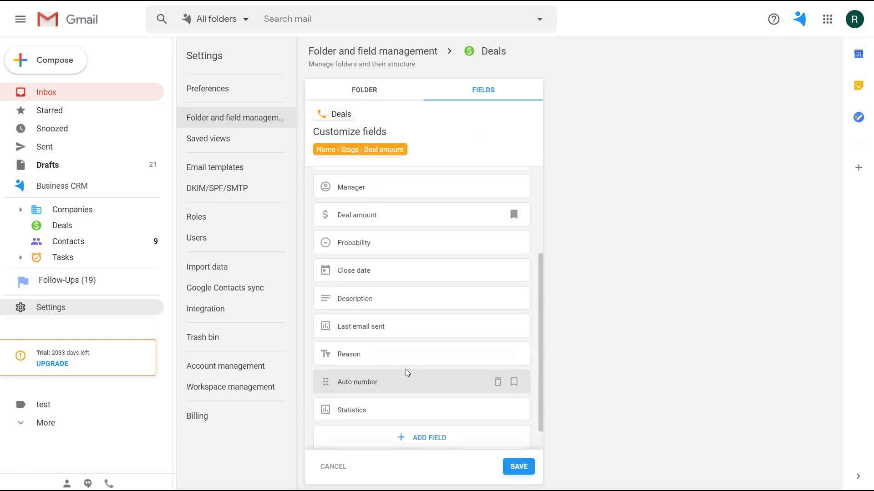
Add a new field group and move the Statistics field into it.
{"action": "scroll", "coordinate": [407, 373], "scroll_direction": "down", "scroll_amount": 1}
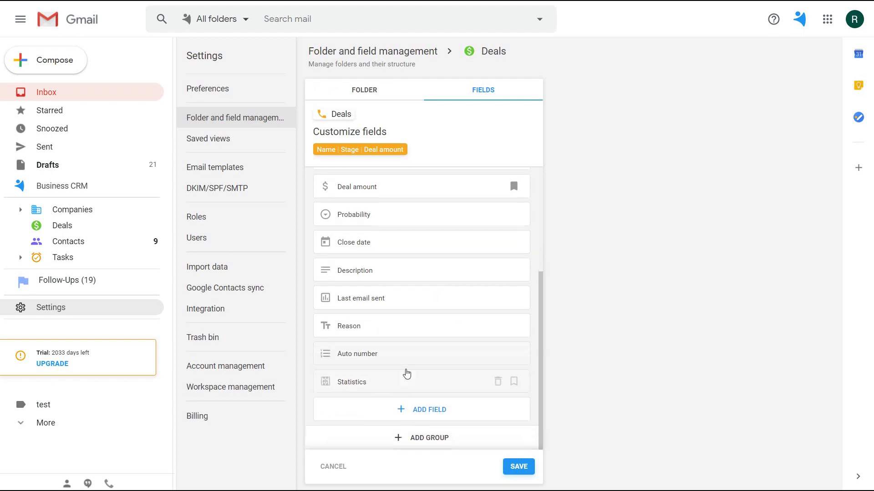
{"action": "left_click", "coordinate": [448, 442]}
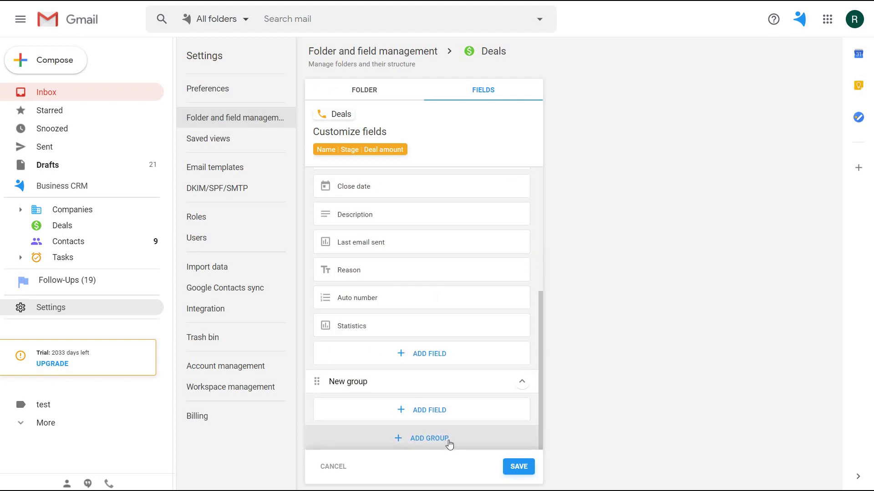
{"action": "left_click_drag", "start_coordinate": [325, 326], "coordinate": [344, 410]}
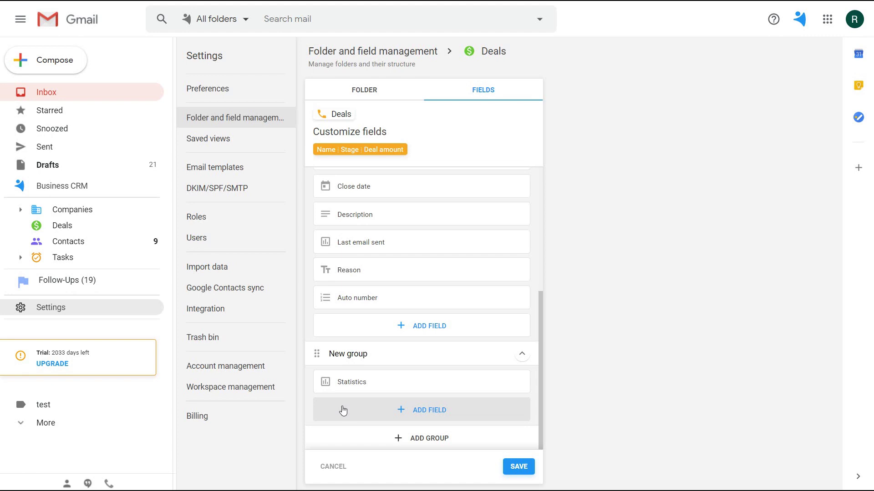
Set the Stage field's default value to New.
{"action": "scroll", "coordinate": [342, 411], "scroll_direction": "up", "scroll_amount": 10}
{"action": "left_click", "coordinate": [371, 301]}
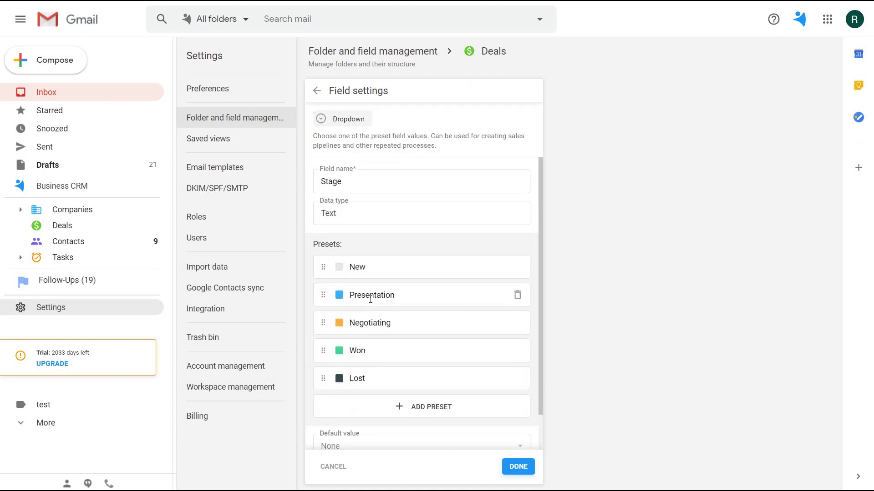
{"action": "scroll", "coordinate": [371, 300], "scroll_direction": "down", "scroll_amount": 1}
{"action": "left_click", "coordinate": [367, 406]}
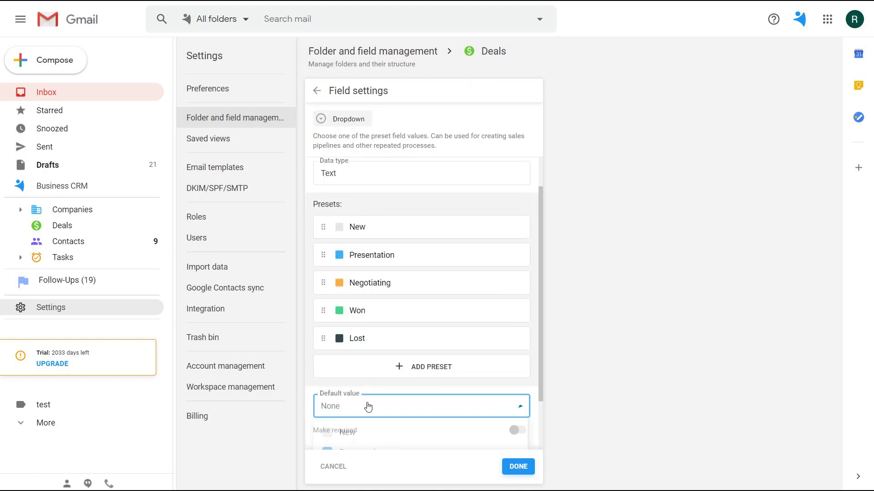
{"action": "left_click", "coordinate": [359, 431]}
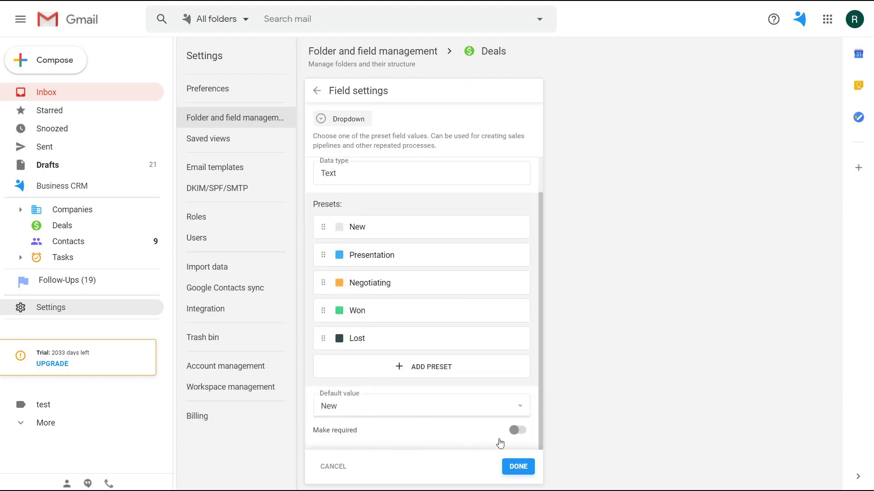
{"action": "left_click", "coordinate": [516, 468]}
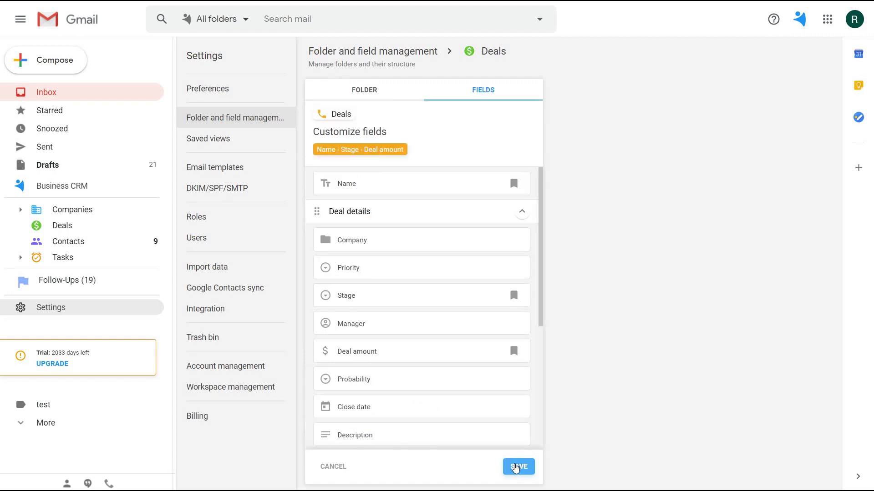
Set the Close date default to In 1 week and save the Deals folder.
{"action": "left_click", "coordinate": [348, 415]}
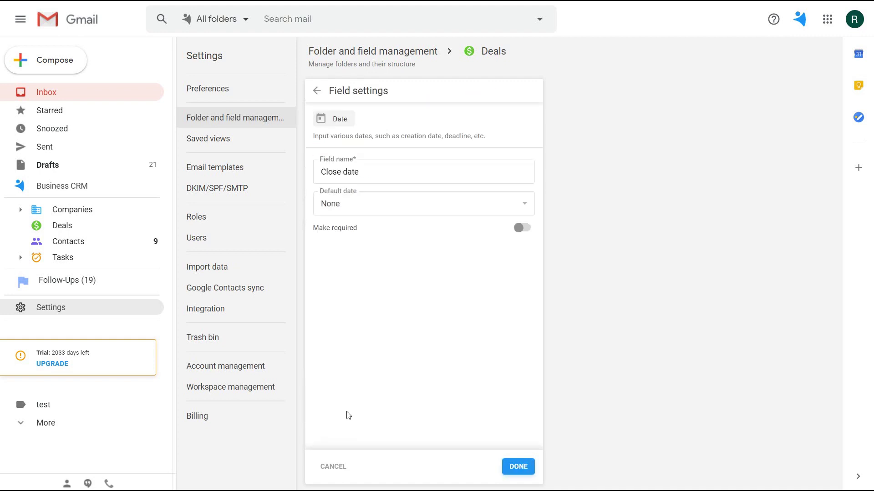
{"action": "left_click", "coordinate": [342, 209]}
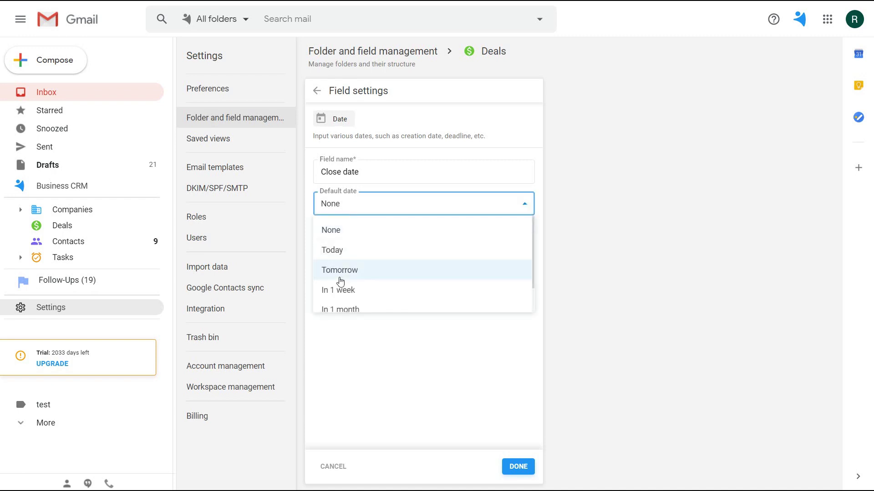
{"action": "left_click", "coordinate": [345, 291]}
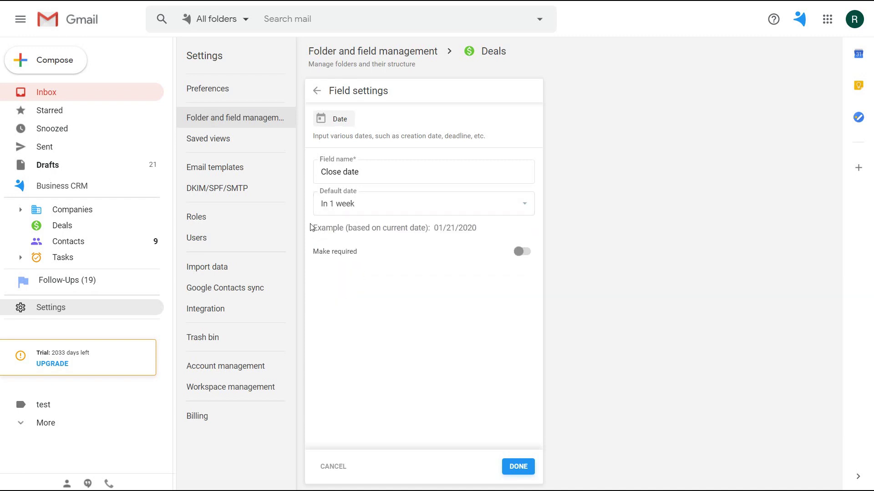
{"action": "left_click", "coordinate": [446, 204]}
{"action": "scroll", "coordinate": [378, 286], "scroll_direction": "down", "scroll_amount": 1}
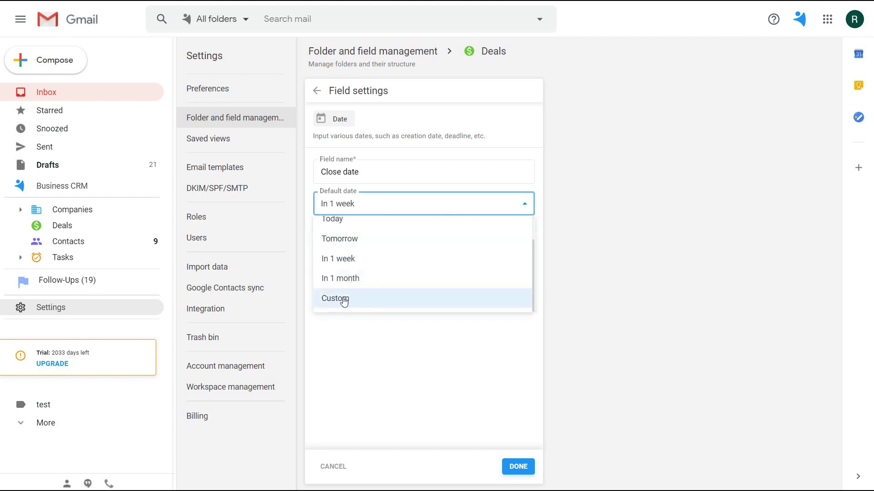
{"action": "left_click", "coordinate": [354, 331]}
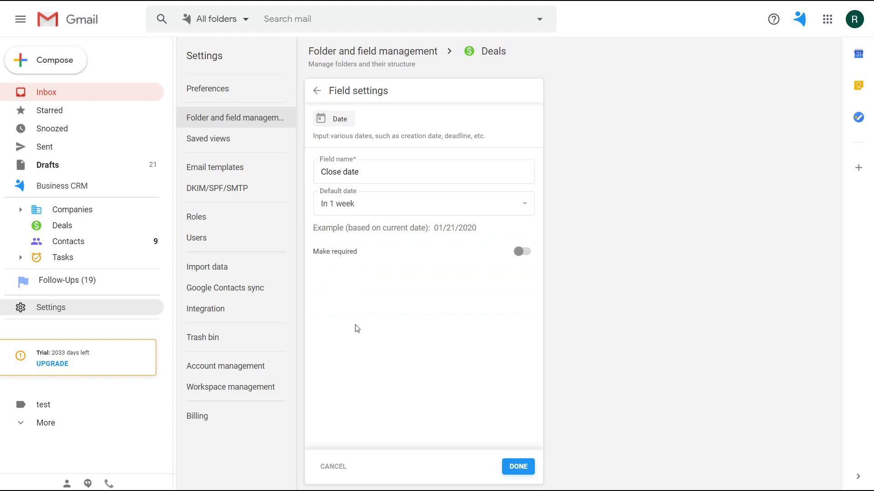
{"action": "left_click", "coordinate": [521, 470]}
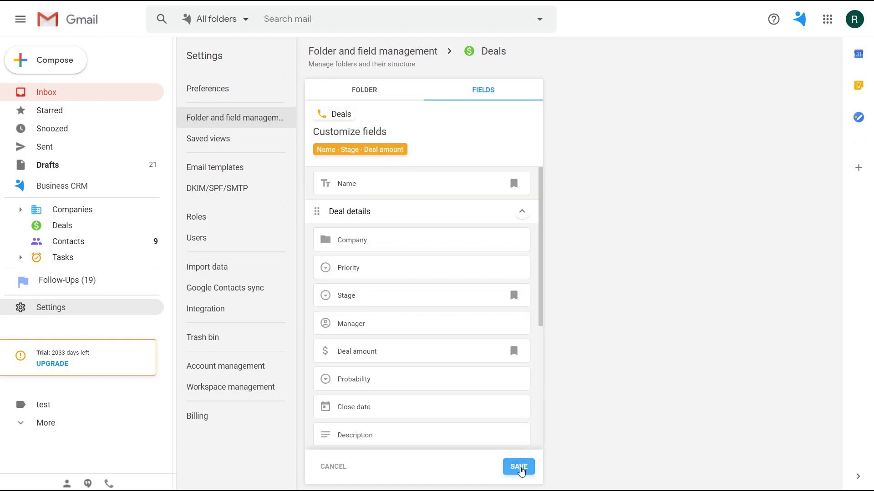
{"action": "left_click", "coordinate": [520, 467]}
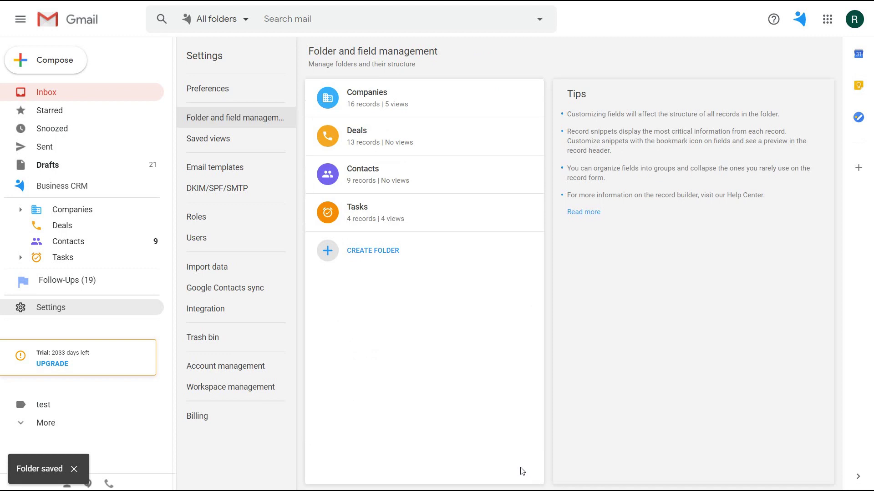
Create a new deal with Medium priority.
{"action": "left_click", "coordinate": [61, 227]}
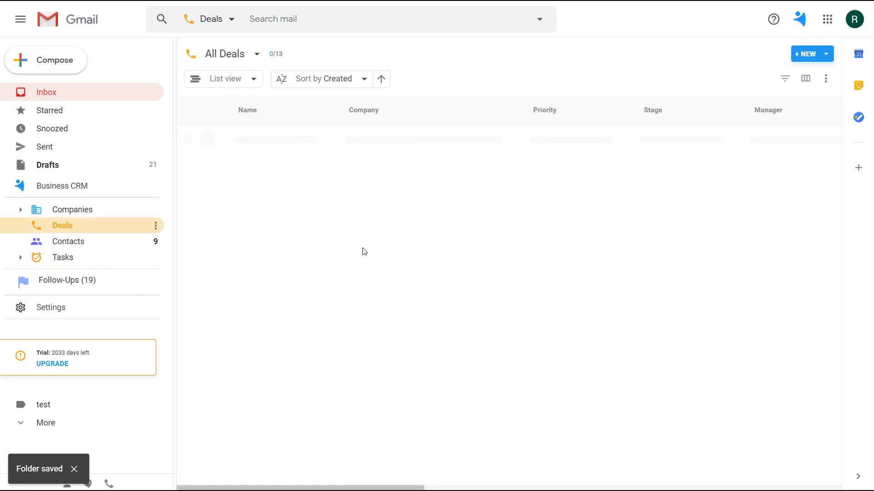
{"action": "left_click", "coordinate": [804, 54]}
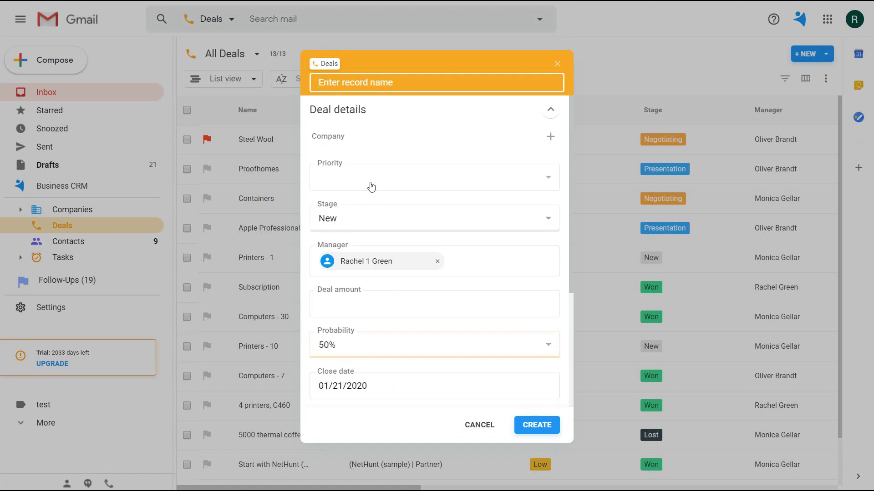
{"action": "left_click", "coordinate": [353, 181]}
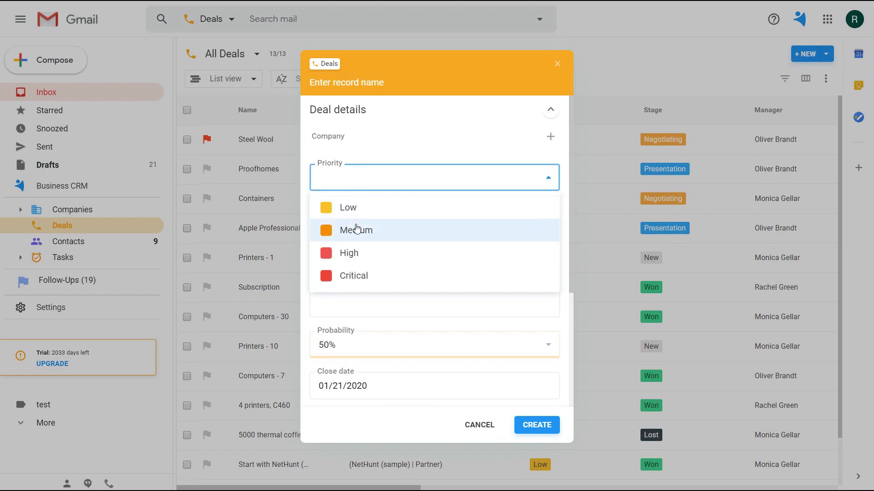
{"action": "left_click", "coordinate": [356, 229]}
{"action": "left_click", "coordinate": [533, 426]}
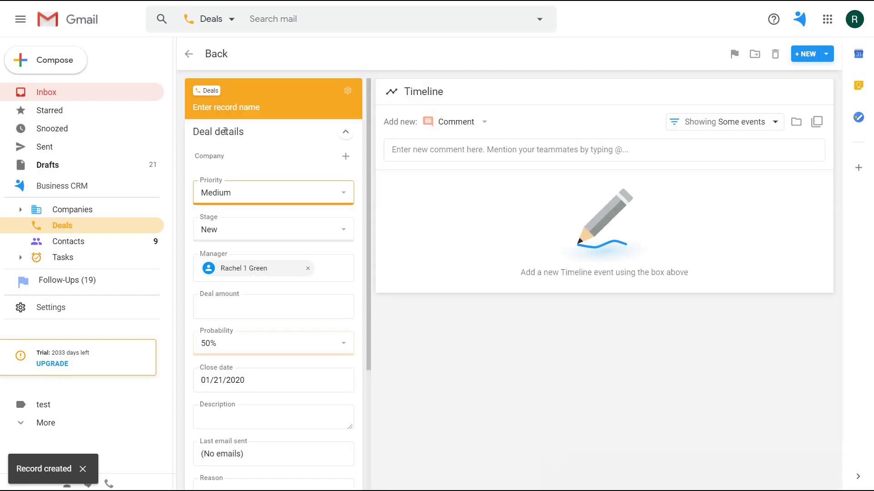
Toggle the Deal details and New group sections, check field settings, then return to Business CRM.
{"action": "left_click", "coordinate": [346, 133]}
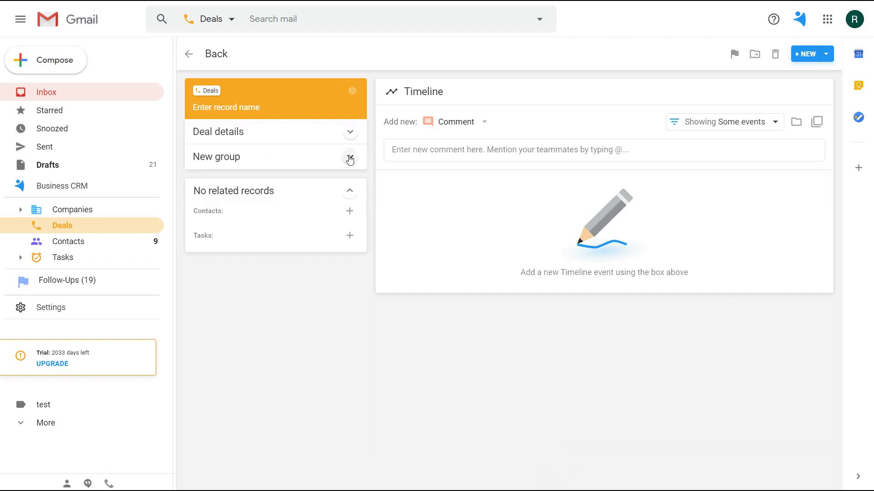
{"action": "left_click", "coordinate": [350, 158]}
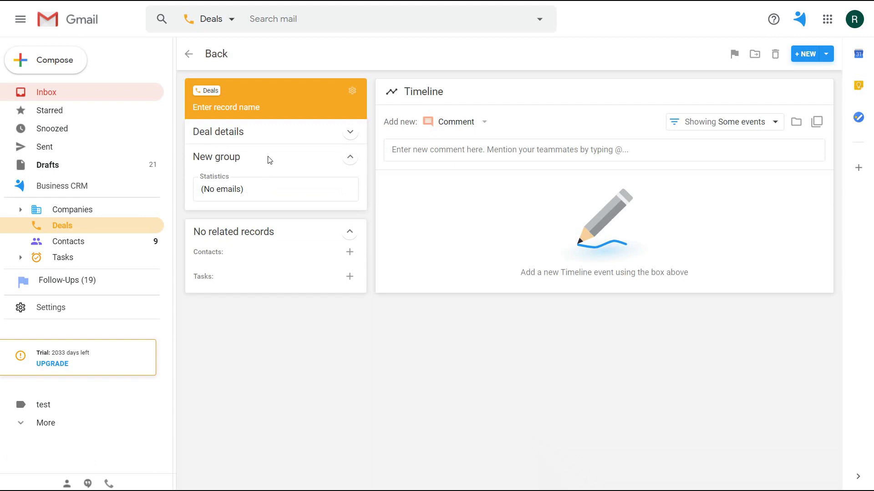
{"action": "left_click", "coordinate": [349, 158]}
{"action": "left_click", "coordinate": [350, 133]}
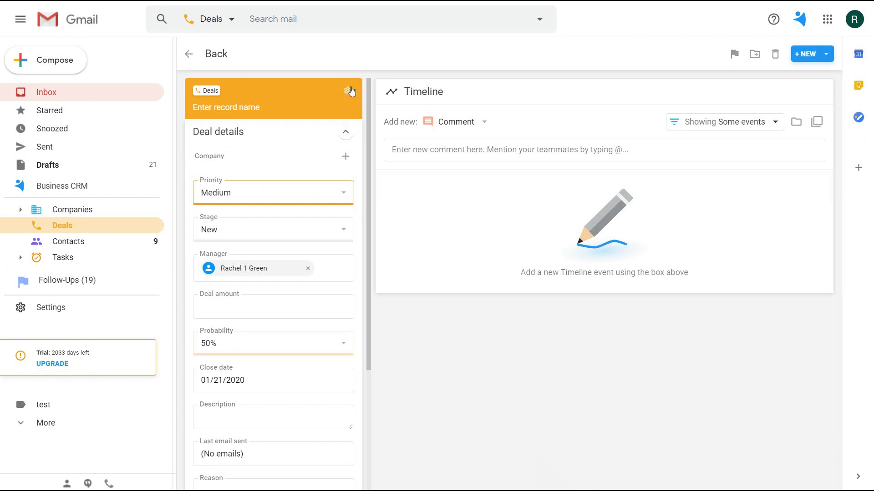
{"action": "left_click", "coordinate": [350, 91]}
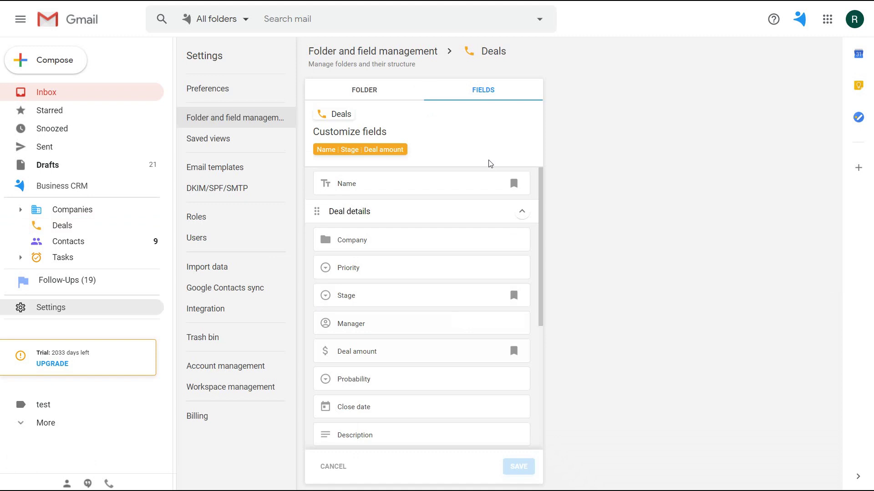
{"action": "left_click", "coordinate": [90, 188]}
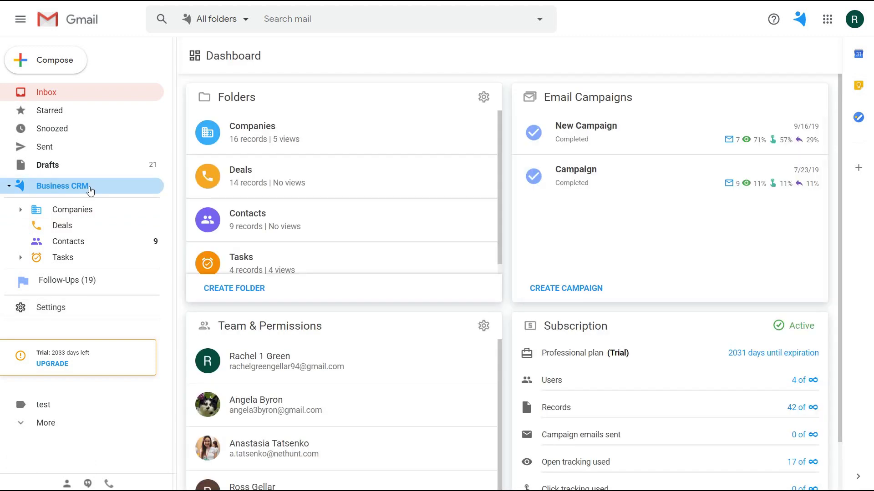
Switch the Deals folder from List view to Card view grouped by Stage.
{"action": "left_click", "coordinate": [60, 226]}
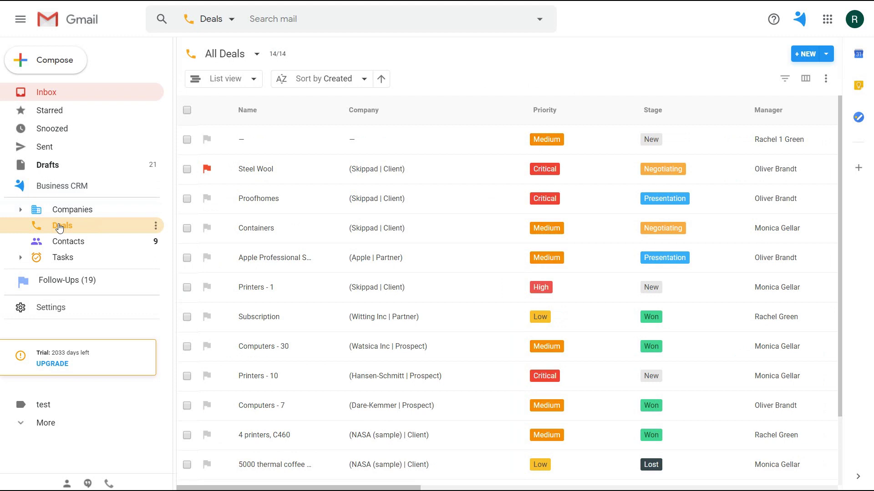
{"action": "left_click", "coordinate": [230, 84]}
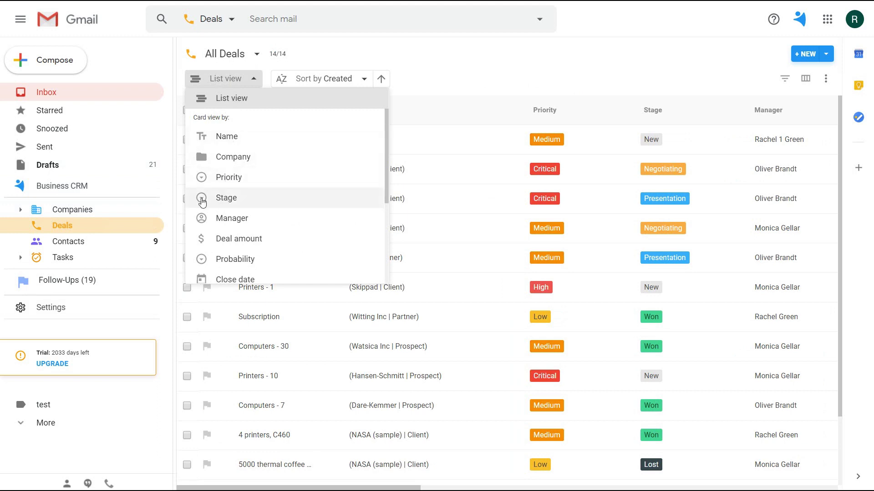
{"action": "left_click", "coordinate": [226, 199]}
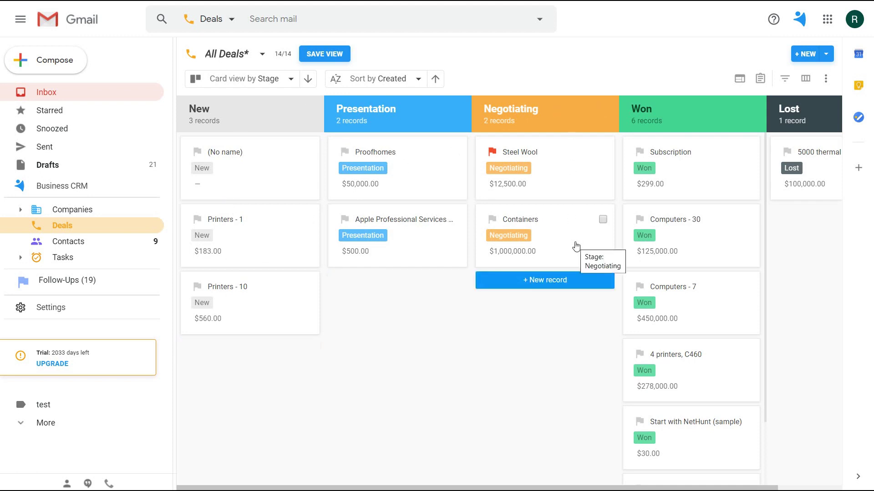
Hide the Lost stage column and add a Company row to the deal cards.
{"action": "left_click", "coordinate": [805, 80]}
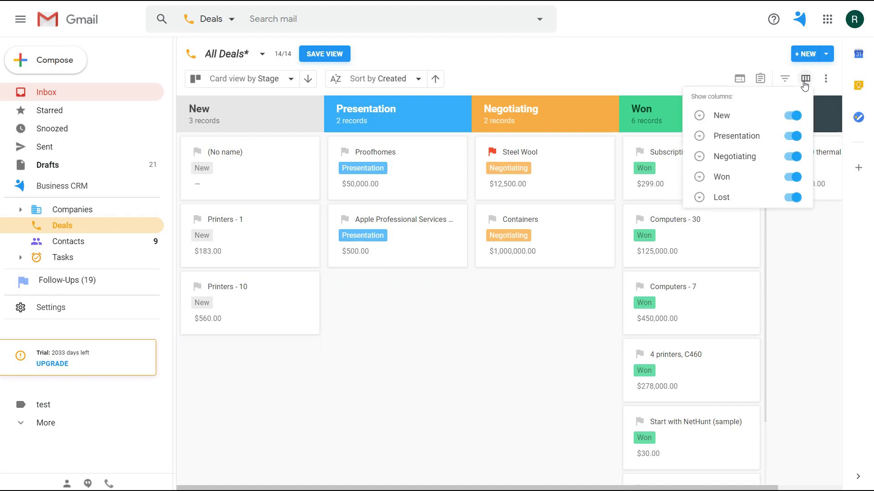
{"action": "left_click", "coordinate": [792, 197]}
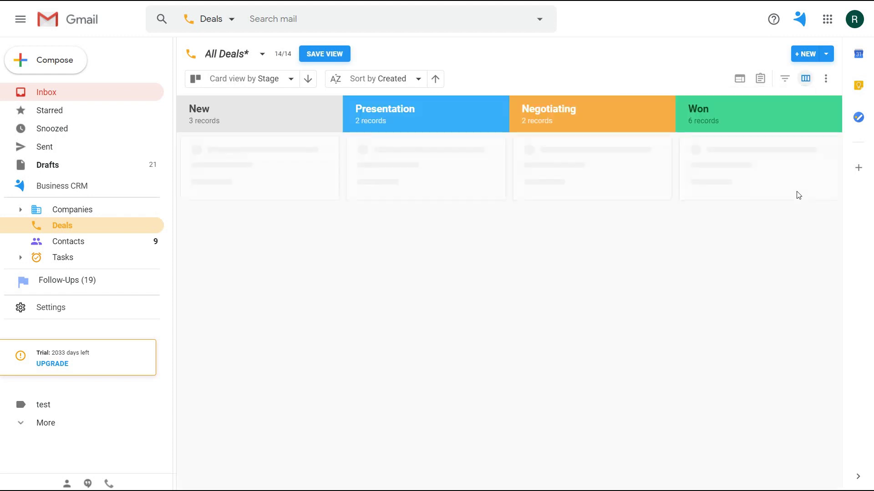
{"action": "left_click", "coordinate": [739, 78]}
{"action": "left_click", "coordinate": [548, 172]}
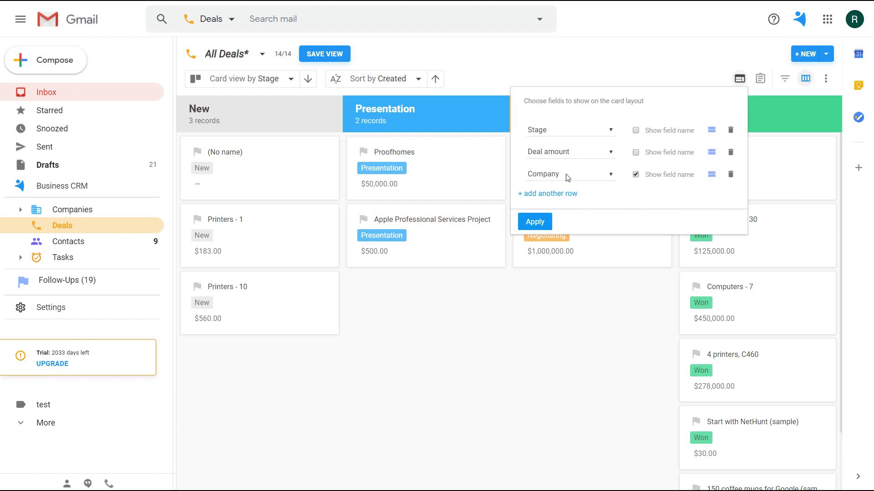
{"action": "left_click", "coordinate": [533, 222]}
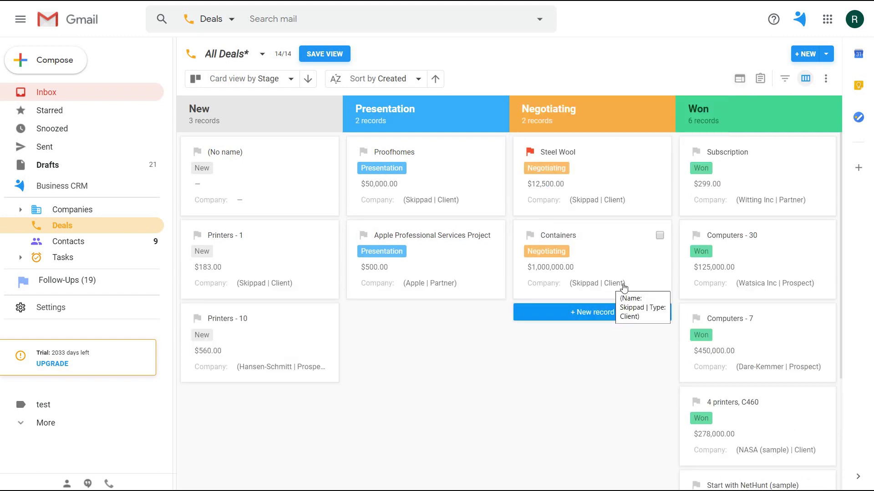
Summarize each stage column by the SUM of Deal amount.
{"action": "left_click", "coordinate": [825, 79]}
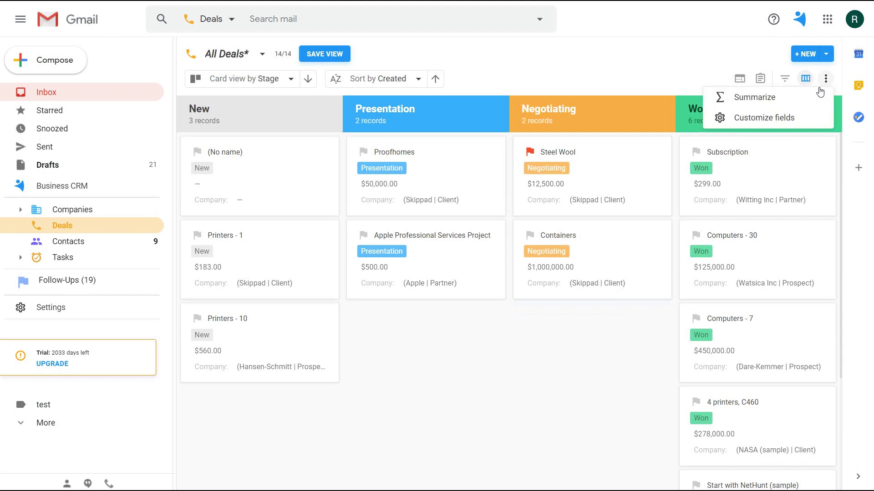
{"action": "left_click", "coordinate": [783, 104]}
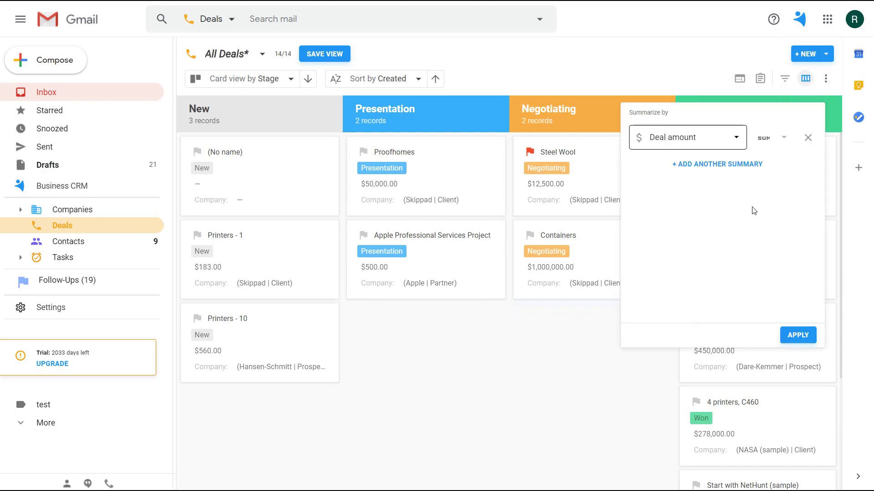
{"action": "left_click", "coordinate": [800, 336]}
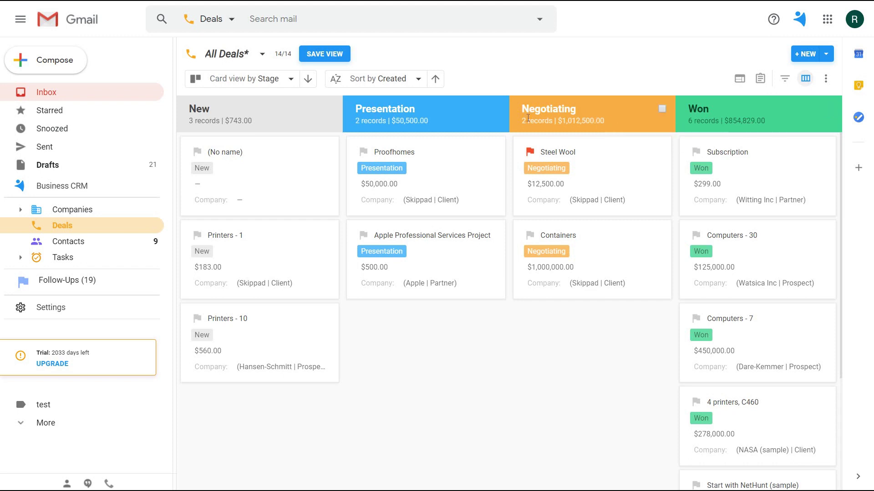
{"action": "mouse_move", "coordinate": [222, 124]}
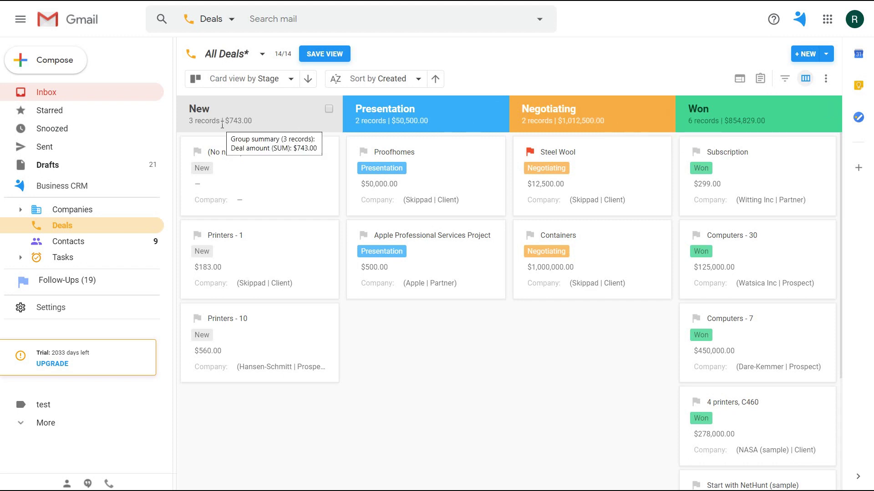
Save the deals board as a view named 'pipeline' visible to Everybody.
{"action": "left_click", "coordinate": [326, 58]}
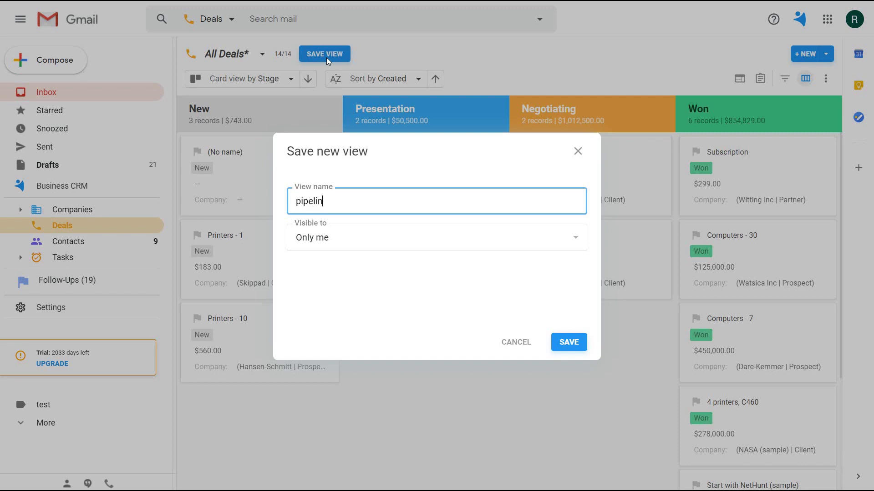
{"action": "left_click", "coordinate": [307, 238]}
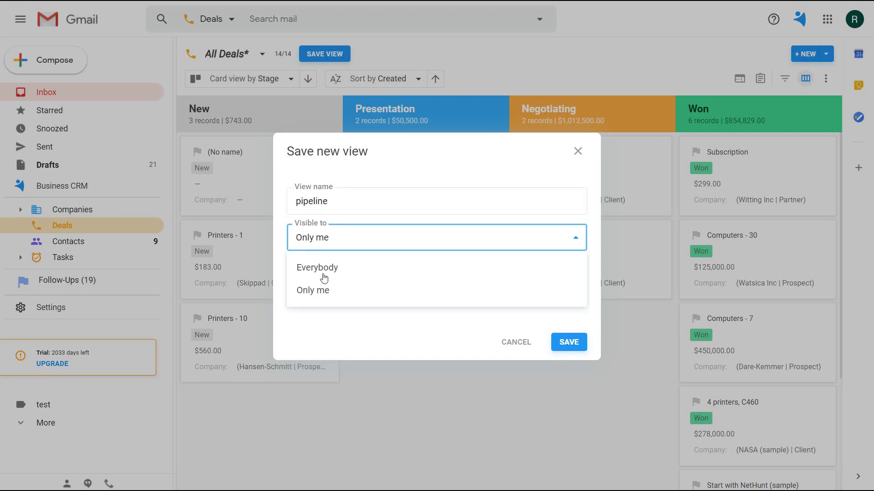
{"action": "left_click", "coordinate": [324, 271]}
{"action": "left_click", "coordinate": [560, 342]}
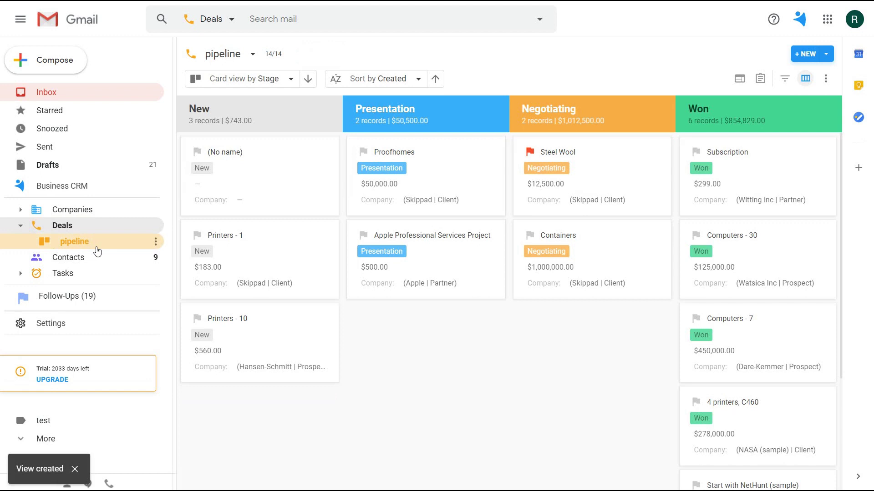
Take the pipeline view off the sidebar favourites.
{"action": "left_click", "coordinate": [251, 55]}
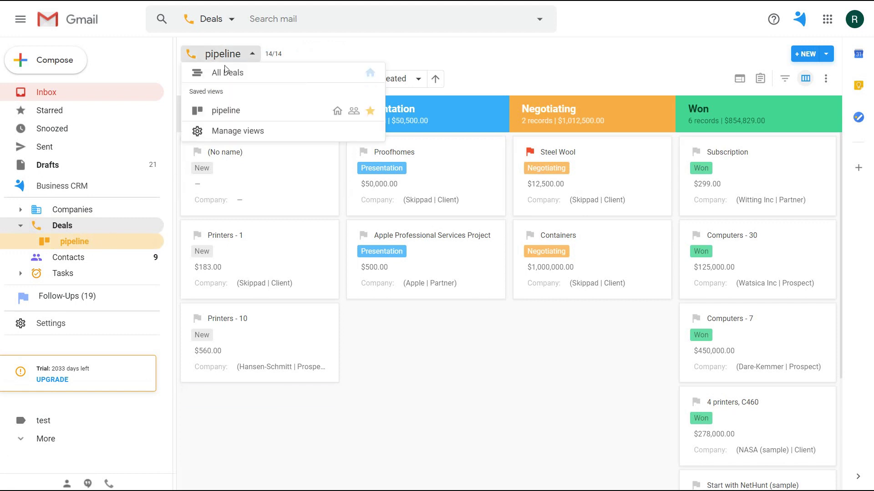
{"action": "left_click", "coordinate": [313, 49]}
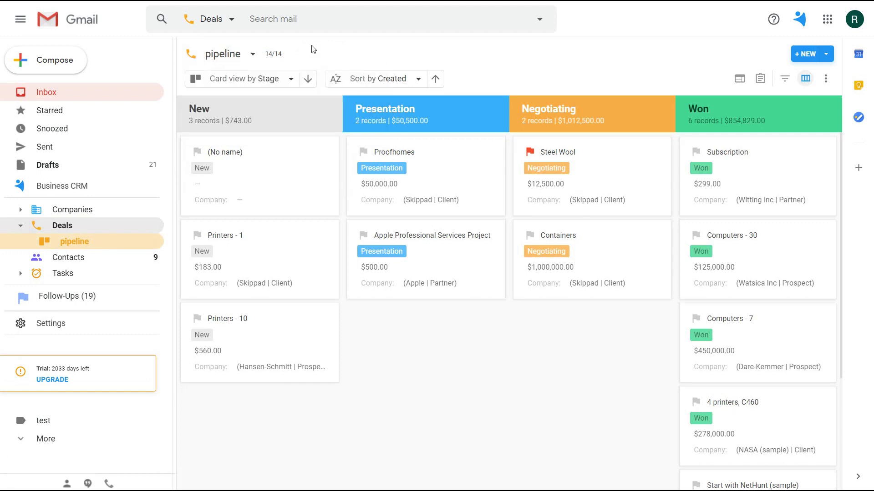
{"action": "left_click", "coordinate": [156, 241]}
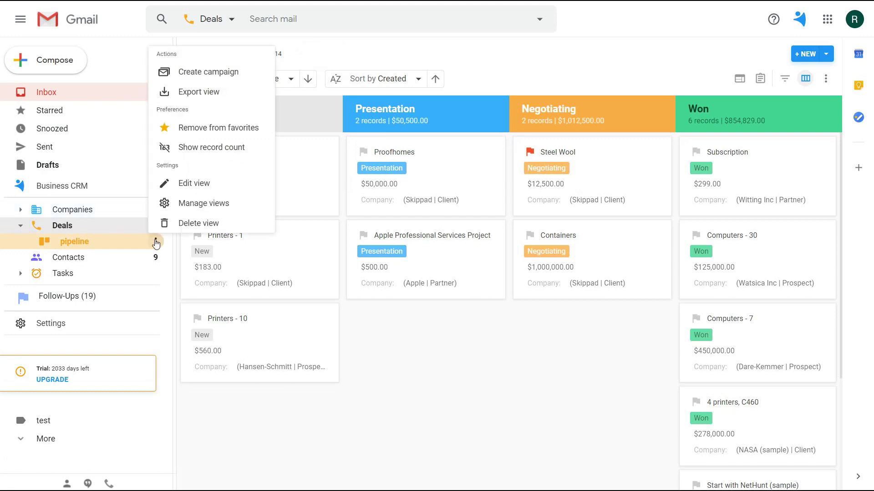
{"action": "left_click", "coordinate": [200, 128]}
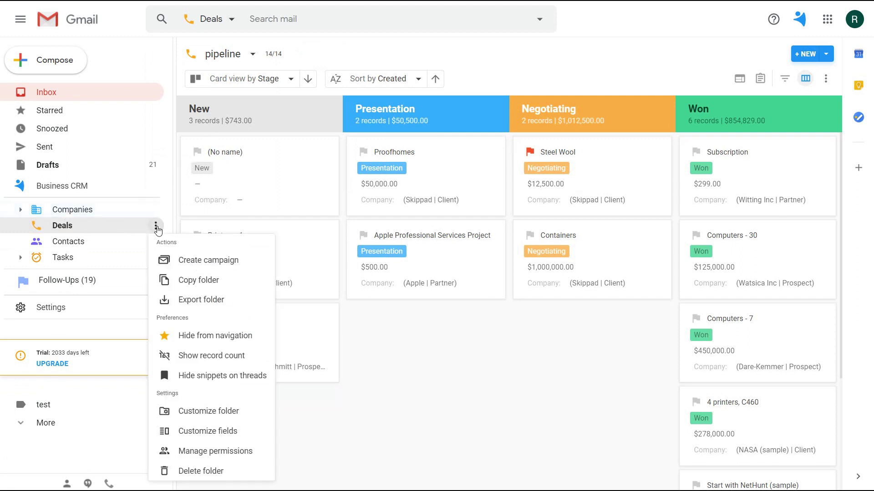
Hide Deals from the sidebar, show it again from the Business CRM dashboard, and open All Deals.
{"action": "left_click", "coordinate": [155, 225]}
{"action": "left_click", "coordinate": [238, 336]}
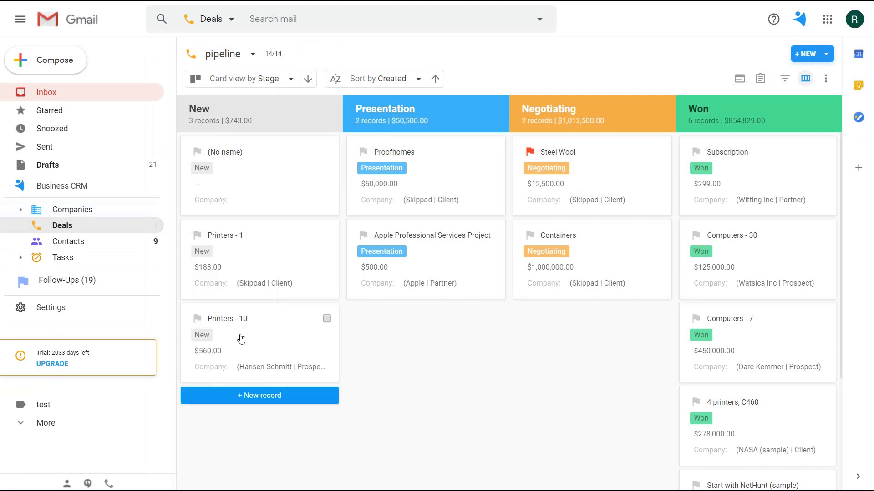
{"action": "left_click", "coordinate": [55, 191]}
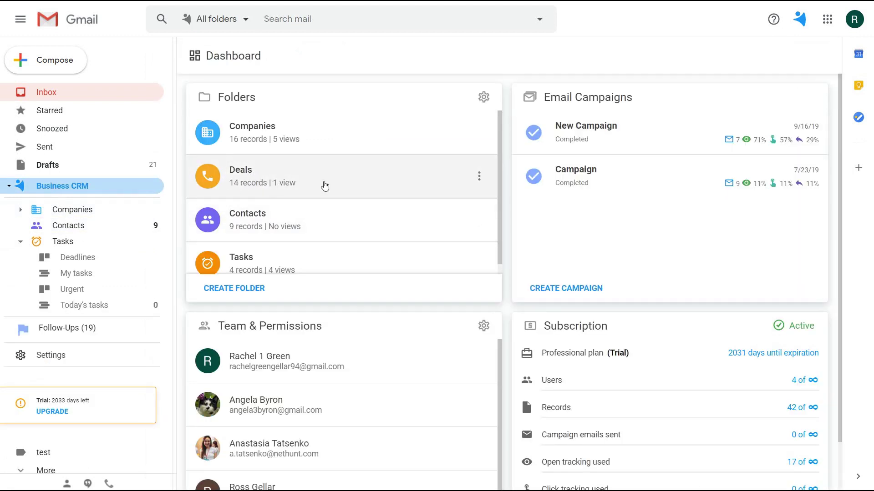
{"action": "left_click", "coordinate": [478, 177]}
{"action": "left_click", "coordinate": [427, 287]}
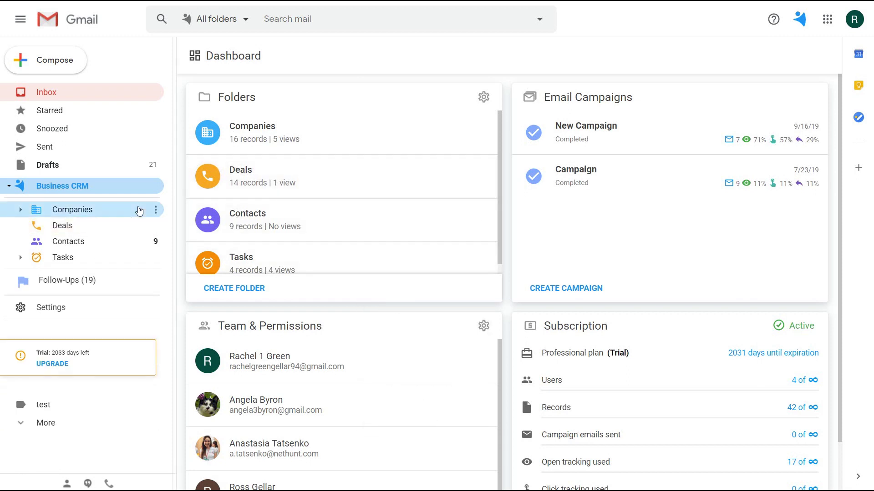
{"action": "left_click", "coordinate": [273, 177]}
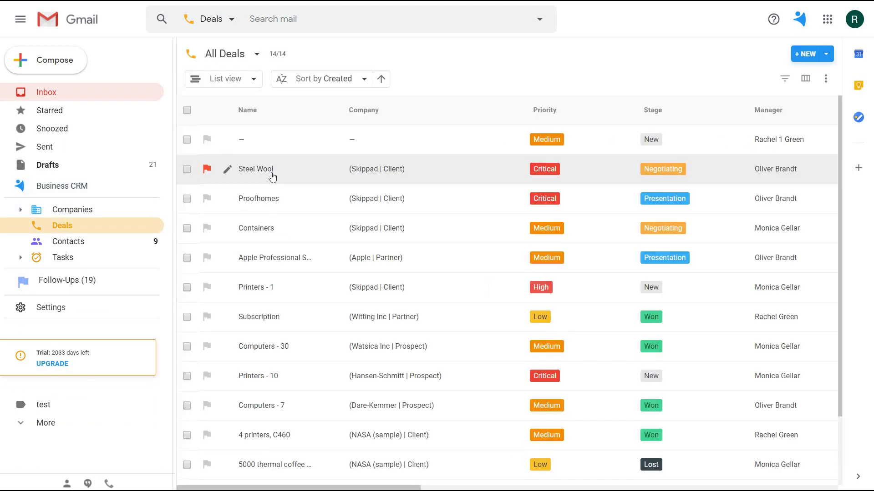
Show deals as cards grouped by Manager and filter Close date to last month.
{"action": "left_click", "coordinate": [246, 81]}
{"action": "left_click", "coordinate": [237, 220]}
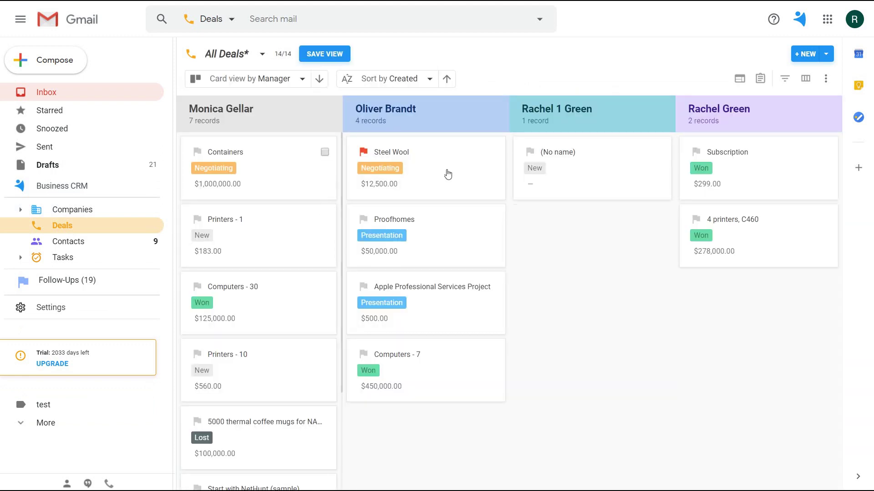
{"action": "left_click", "coordinate": [784, 78]}
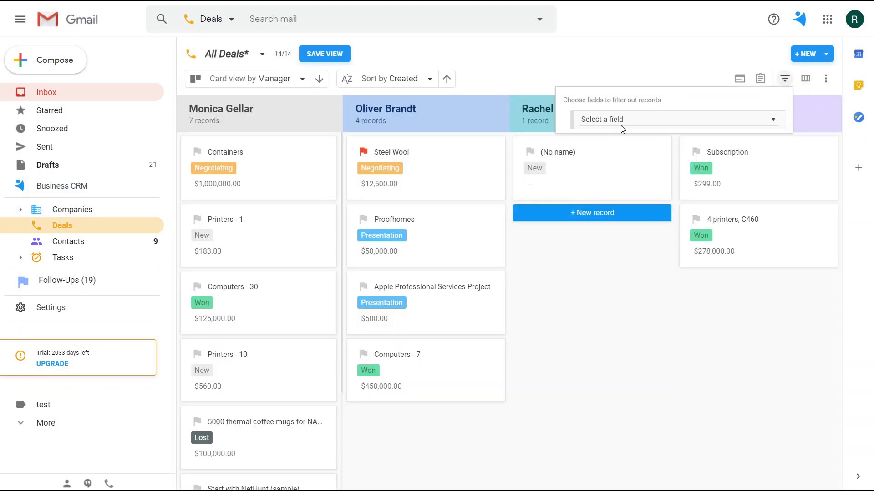
{"action": "left_click", "coordinate": [618, 118]}
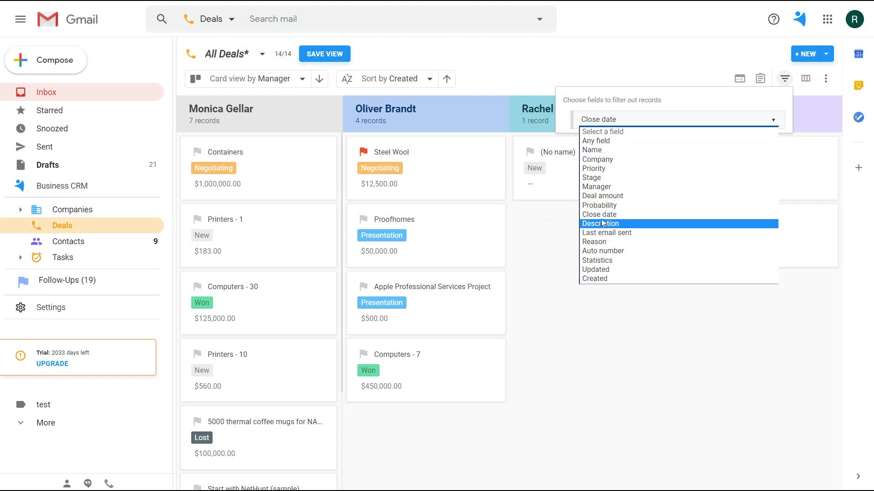
{"action": "left_click", "coordinate": [630, 215]}
{"action": "left_click", "coordinate": [688, 121]}
{"action": "type", "text": "l"}
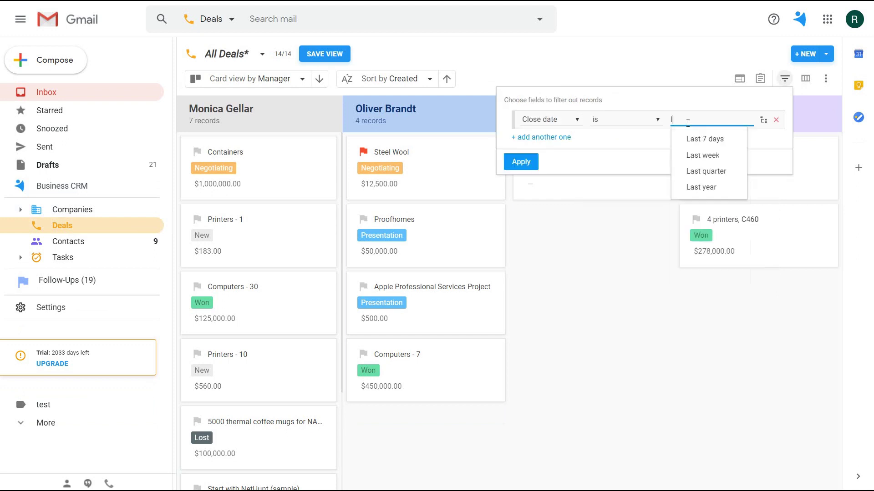
{"action": "type", "text": "ast month"}
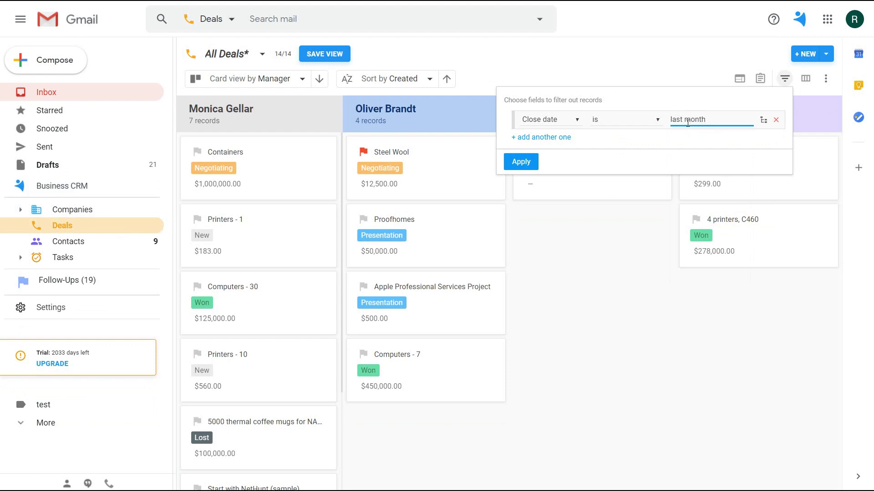
Add a Stage is Won filter, apply it, and total Deal amount per manager column.
{"action": "left_click", "coordinate": [555, 139]}
{"action": "left_click", "coordinate": [554, 176]}
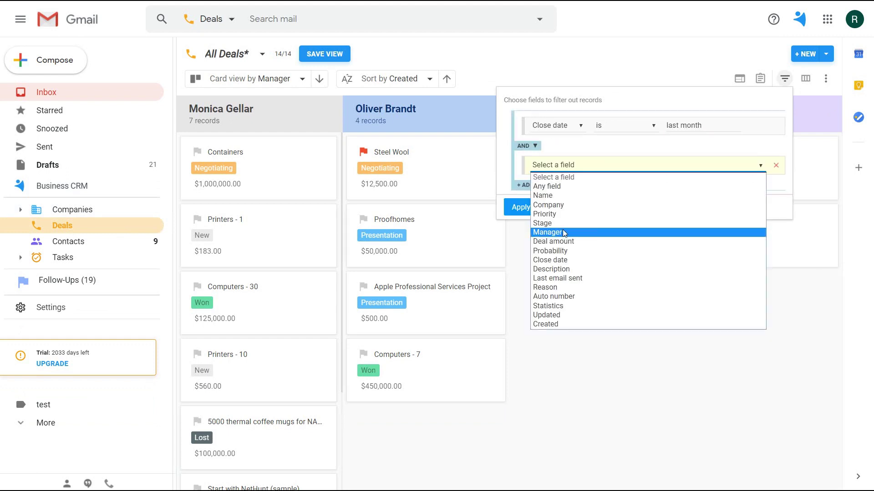
{"action": "left_click", "coordinate": [562, 231]}
{"action": "left_click", "coordinate": [555, 165]}
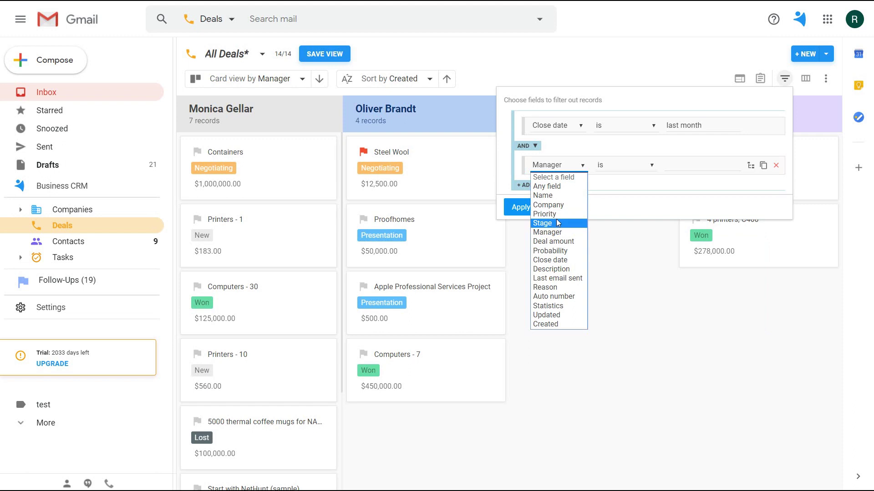
{"action": "left_click", "coordinate": [556, 219]}
{"action": "left_click", "coordinate": [678, 166]}
{"action": "left_click", "coordinate": [696, 230]}
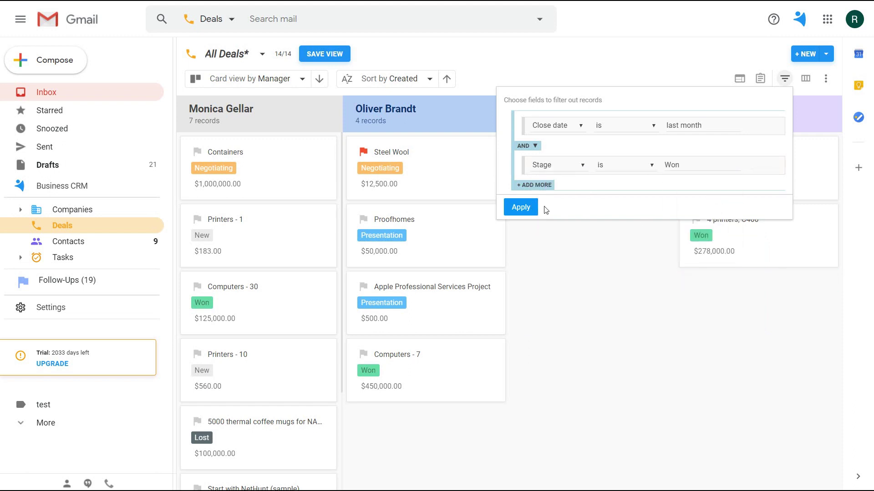
{"action": "left_click", "coordinate": [826, 79]}
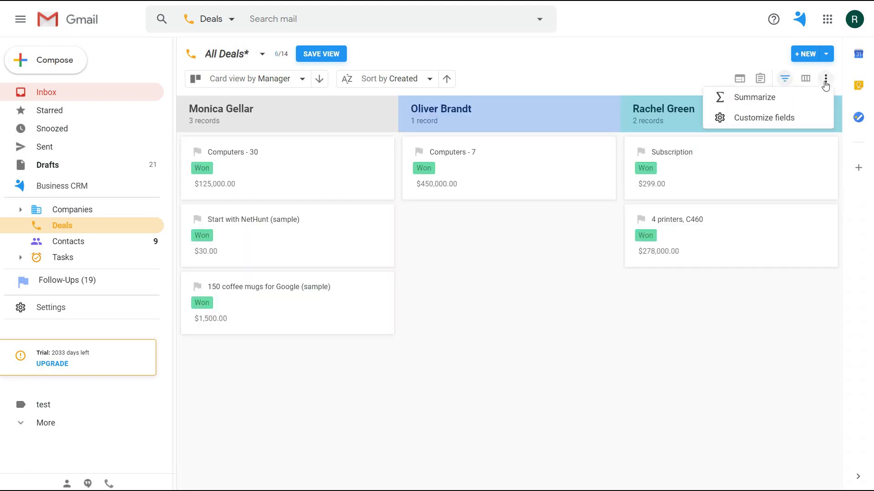
{"action": "left_click", "coordinate": [756, 104]}
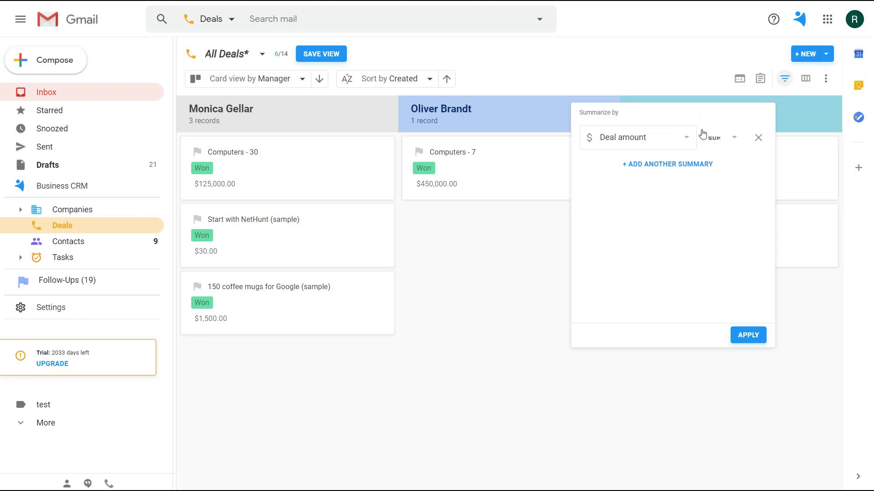
{"action": "left_click", "coordinate": [753, 344]}
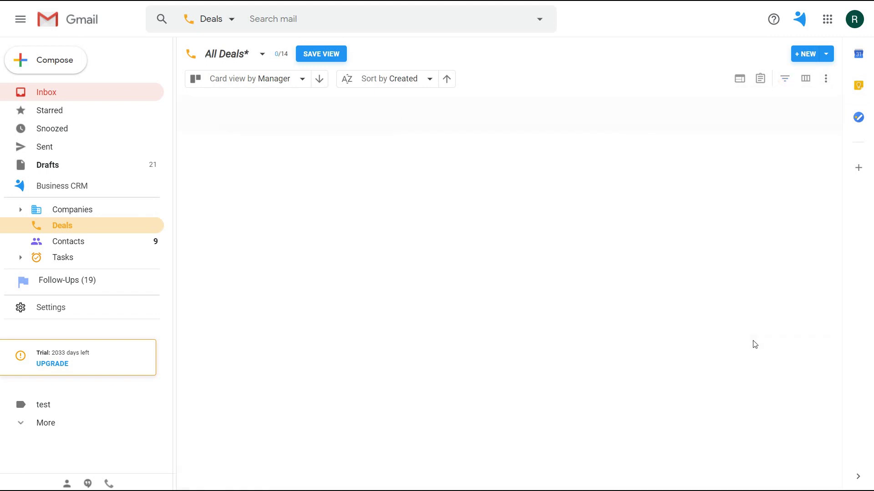
Save the board as a view named 'managers', then return to the All Deals list.
{"action": "left_click", "coordinate": [313, 55]}
{"action": "type", "text": "manag"}
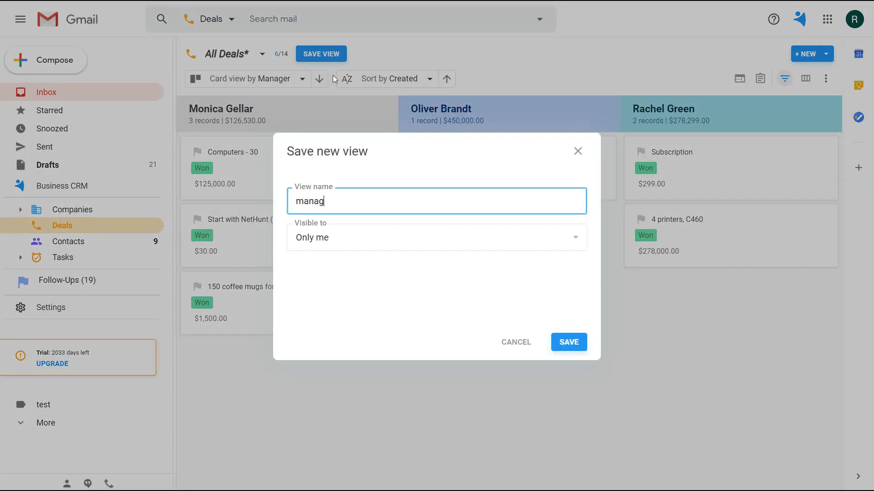
{"action": "type", "text": "ers"}
{"action": "left_click", "coordinate": [568, 342]}
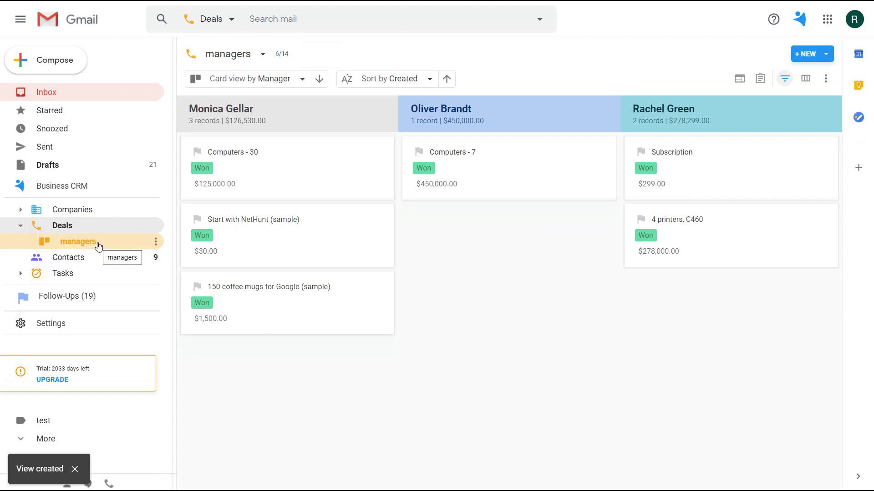
{"action": "left_click", "coordinate": [58, 227]}
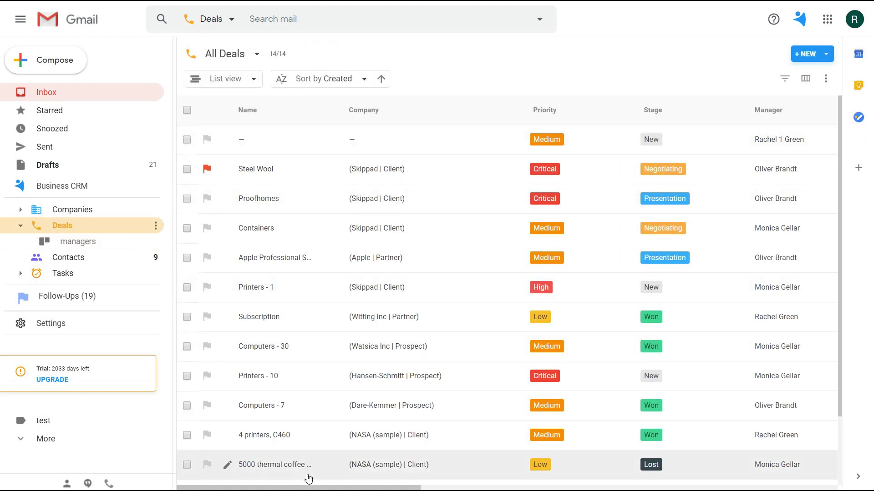
Set 'managers' as the default Deals view and confirm it opens from the dashboard.
{"action": "left_click", "coordinate": [259, 54]}
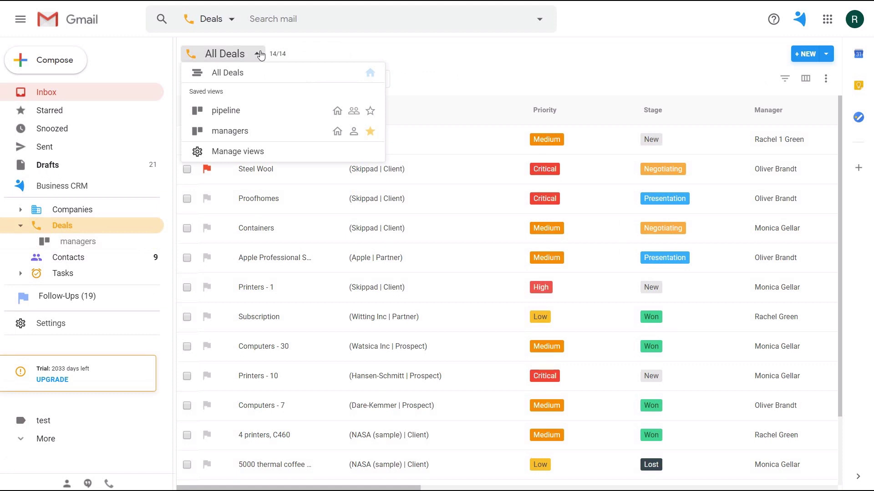
{"action": "left_click", "coordinate": [337, 133]}
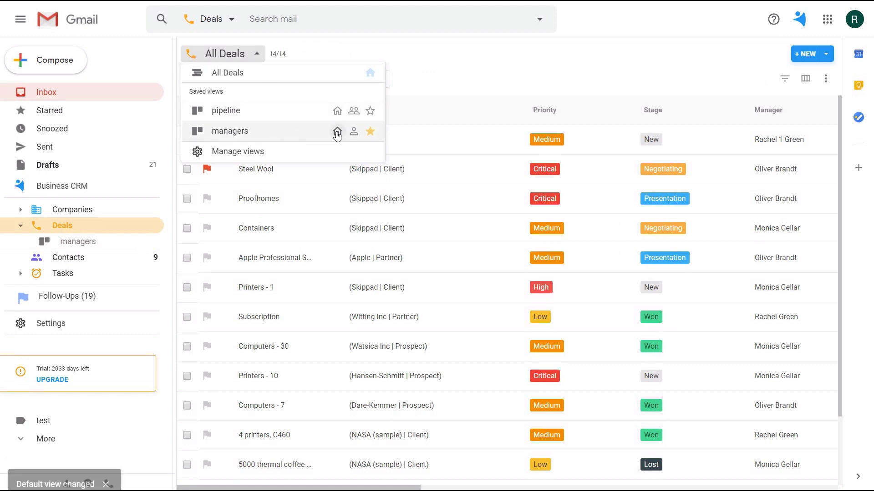
{"action": "left_click", "coordinate": [75, 187]}
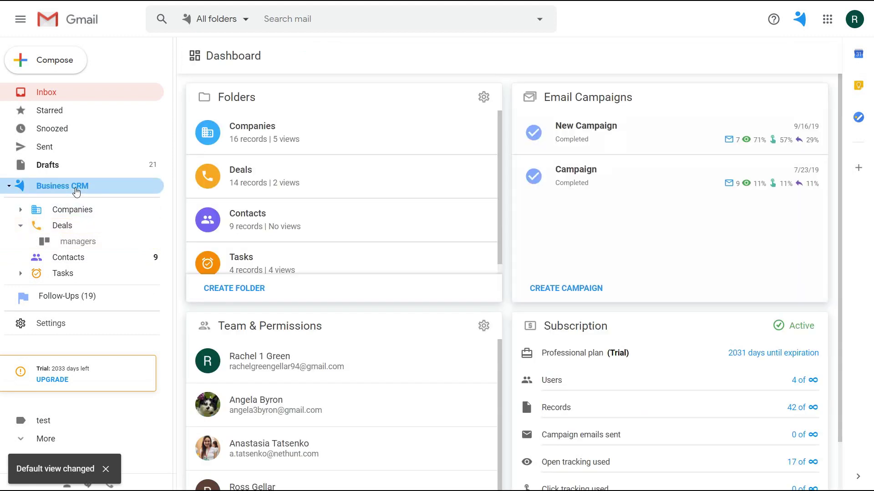
{"action": "left_click", "coordinate": [61, 228]}
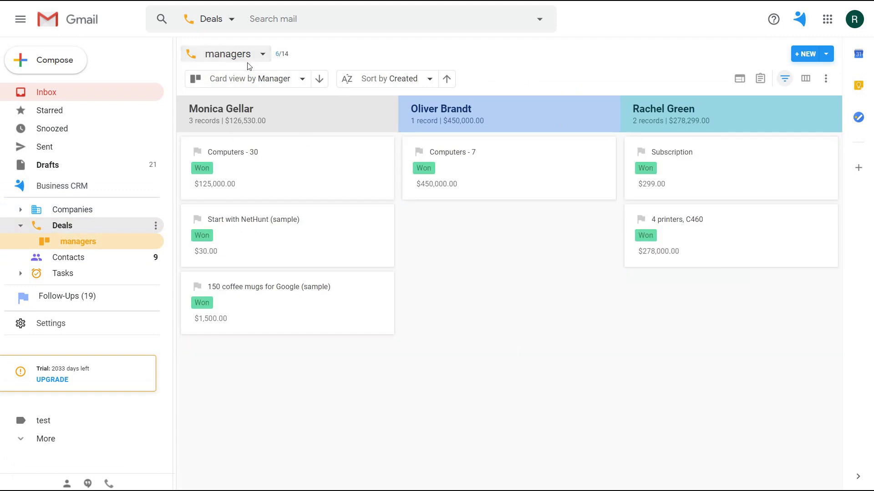
{"action": "left_click", "coordinate": [263, 55]}
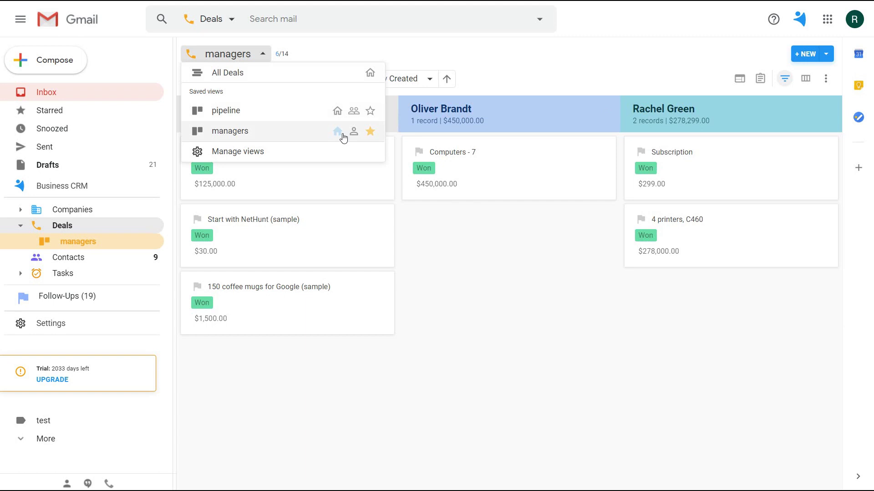
Open the Gmail inbox, preview the contact and deal chips, and discard a draft email to a contact.
{"action": "left_click", "coordinate": [42, 96]}
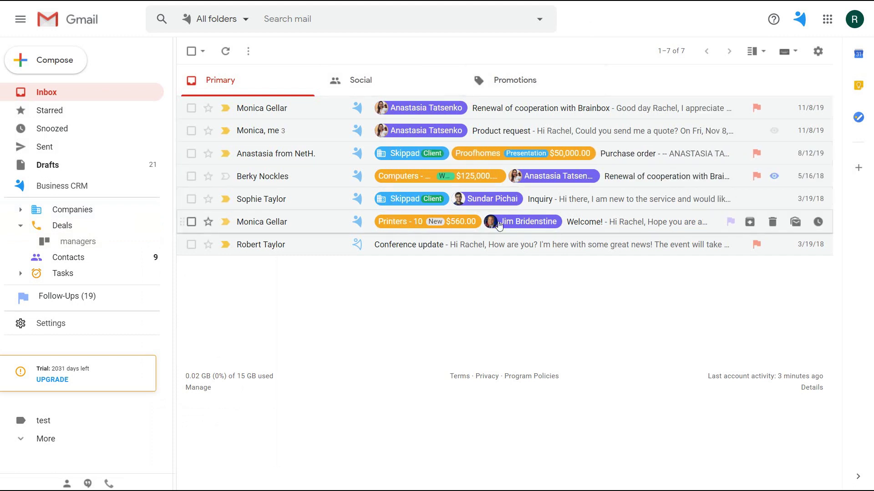
{"action": "mouse_move", "coordinate": [541, 223]}
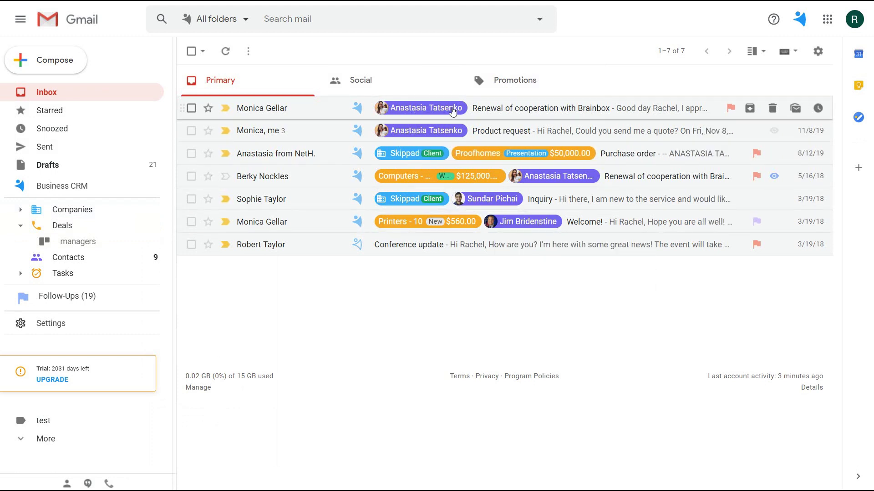
{"action": "mouse_move", "coordinate": [453, 111]}
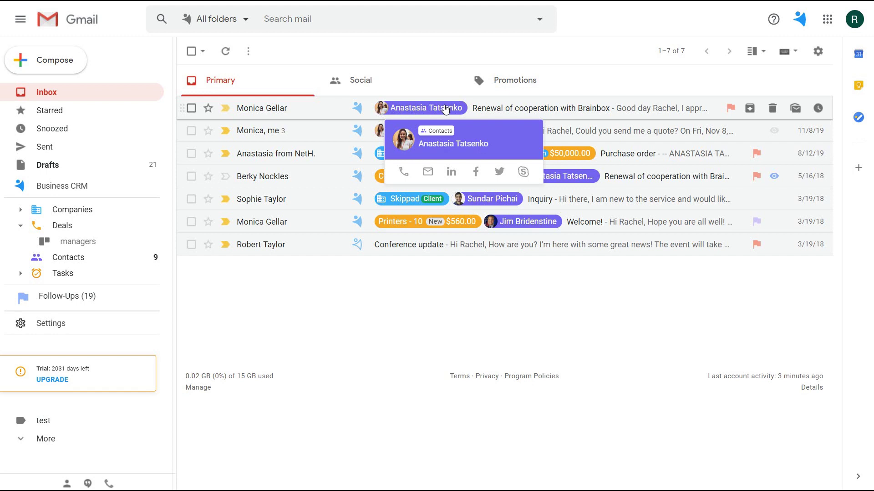
{"action": "mouse_move", "coordinate": [404, 174]}
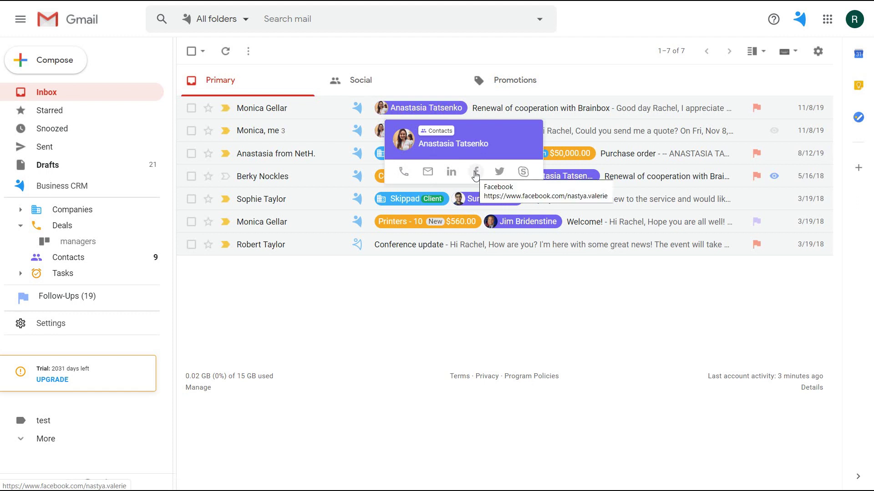
{"action": "left_click", "coordinate": [428, 171]}
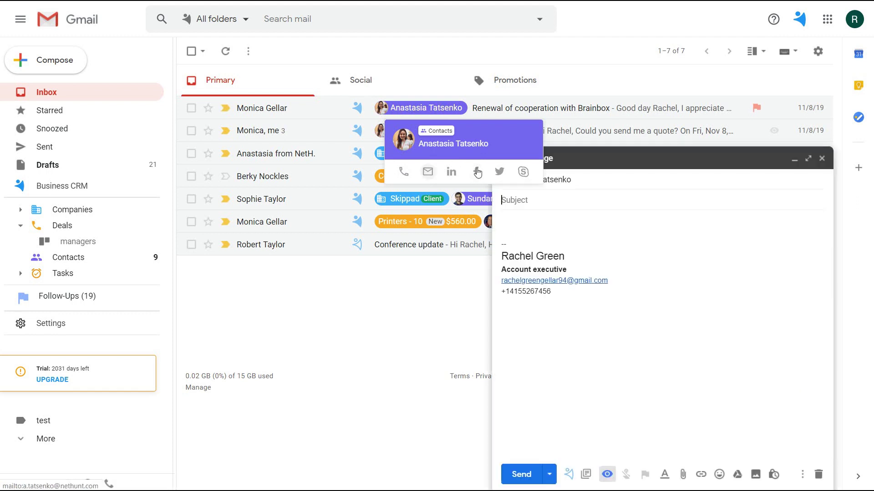
{"action": "left_click", "coordinate": [821, 158]}
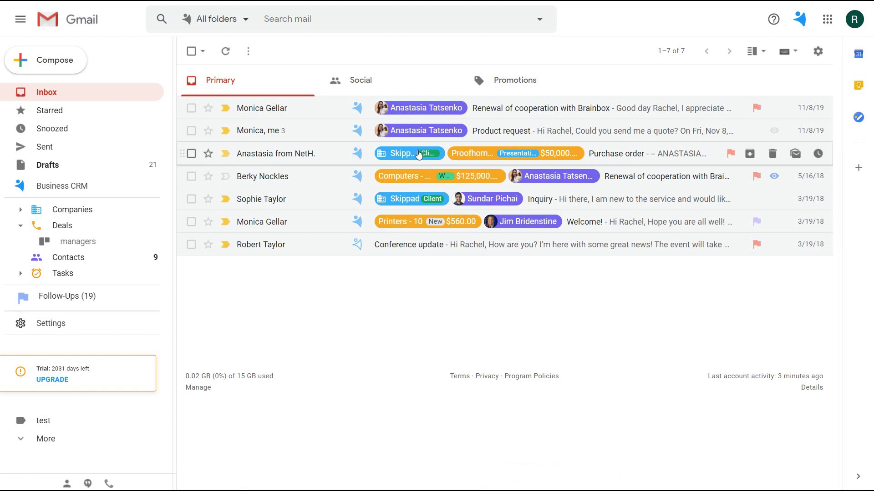
{"action": "mouse_move", "coordinate": [568, 152]}
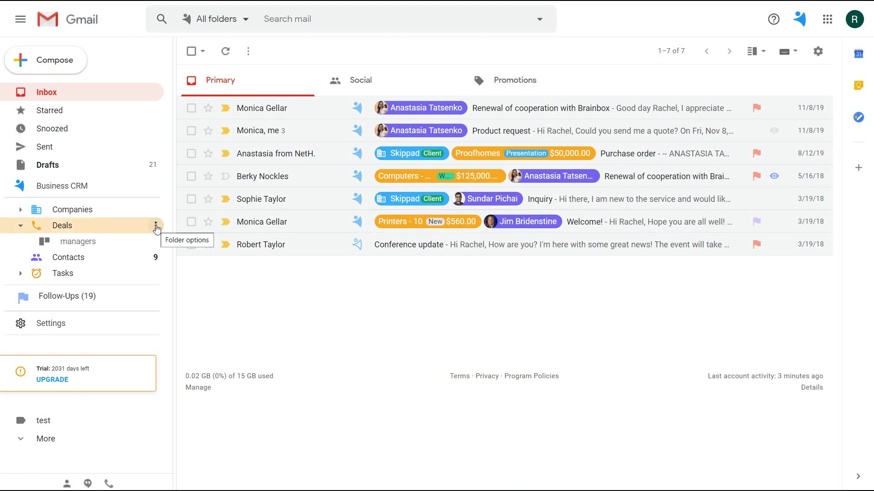
Hide Deals snippets on inbox threads so linked deals collapse into a +1 badge.
{"action": "left_click", "coordinate": [156, 225]}
{"action": "left_click", "coordinate": [232, 376]}
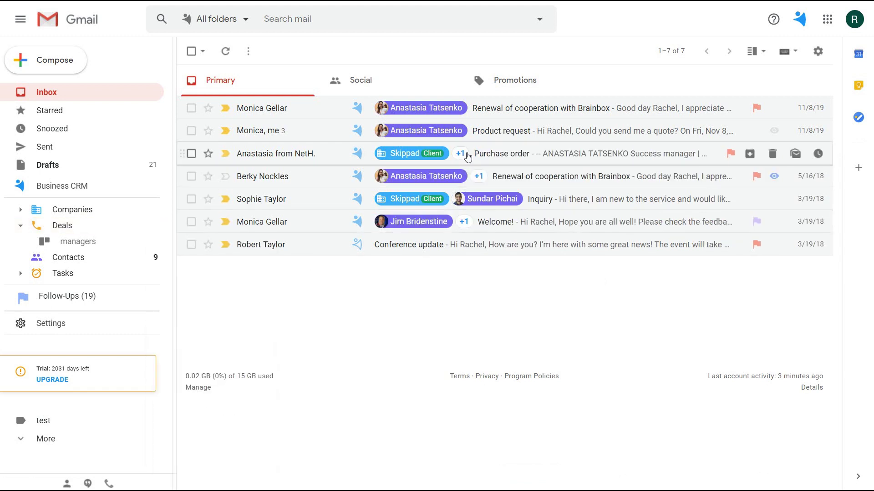
{"action": "mouse_move", "coordinate": [458, 158]}
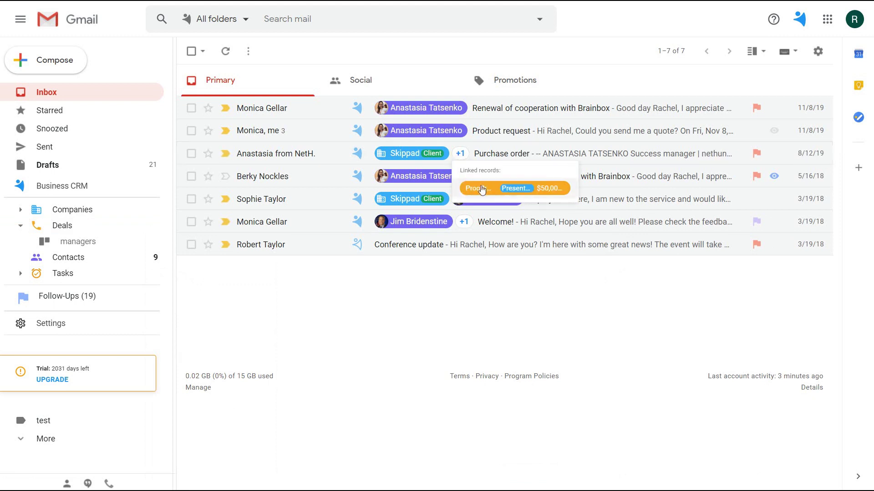
{"action": "mouse_move", "coordinate": [567, 189]}
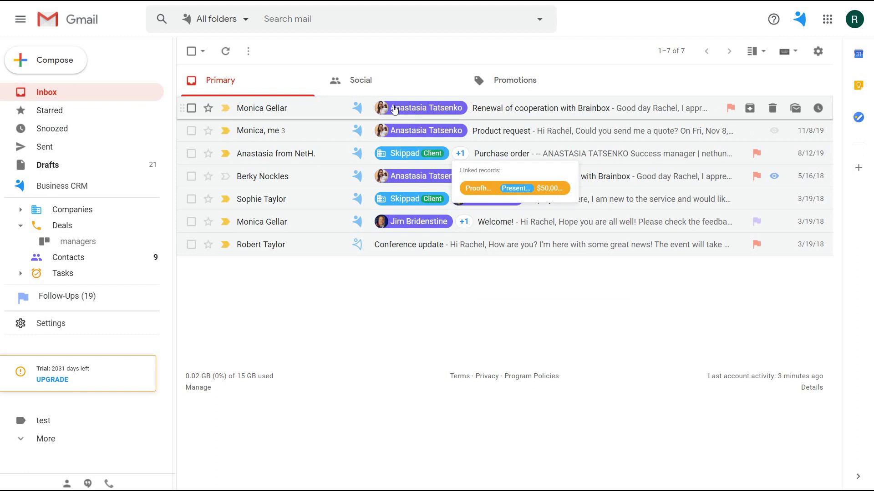
{"action": "mouse_move", "coordinate": [394, 110]}
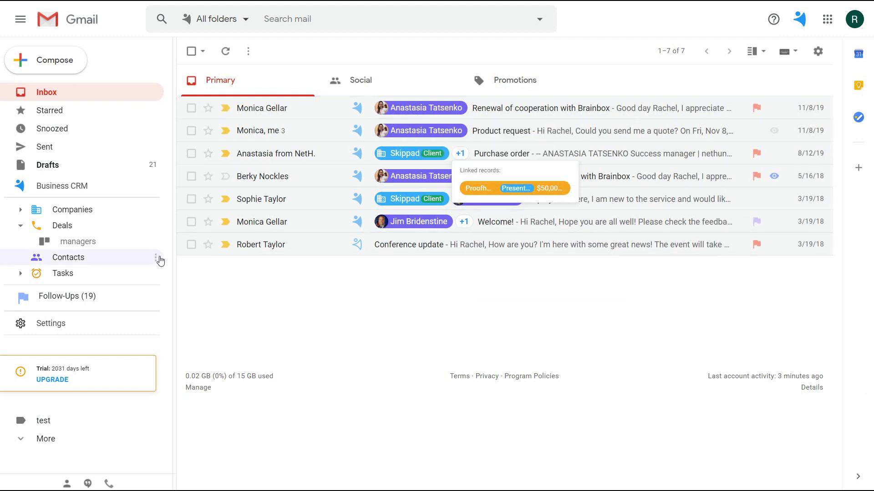
Add Title to the Contacts snippet fields, save, and check a contact chip in the inbox.
{"action": "left_click", "coordinate": [155, 260]}
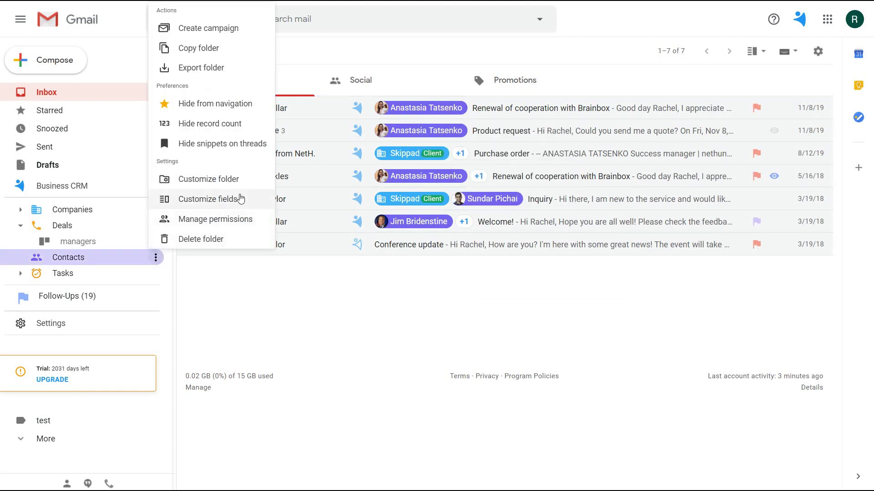
{"action": "left_click", "coordinate": [240, 198]}
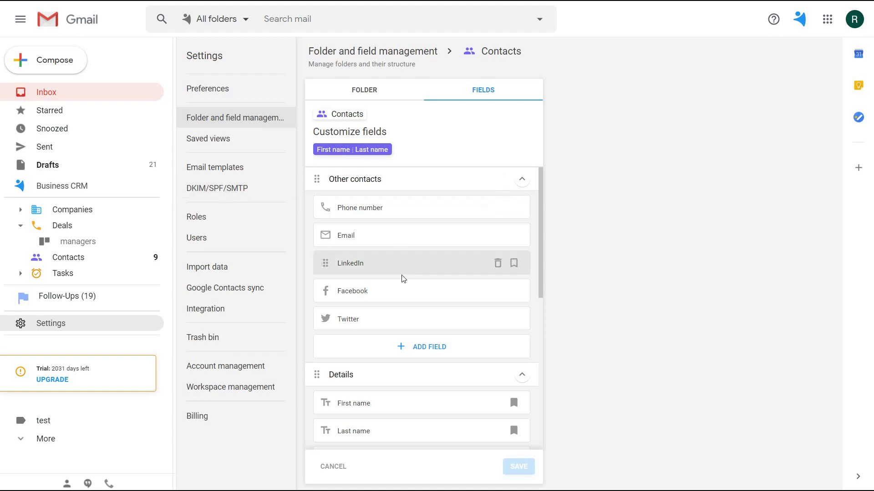
{"action": "scroll", "coordinate": [402, 280], "scroll_direction": "down", "scroll_amount": 6}
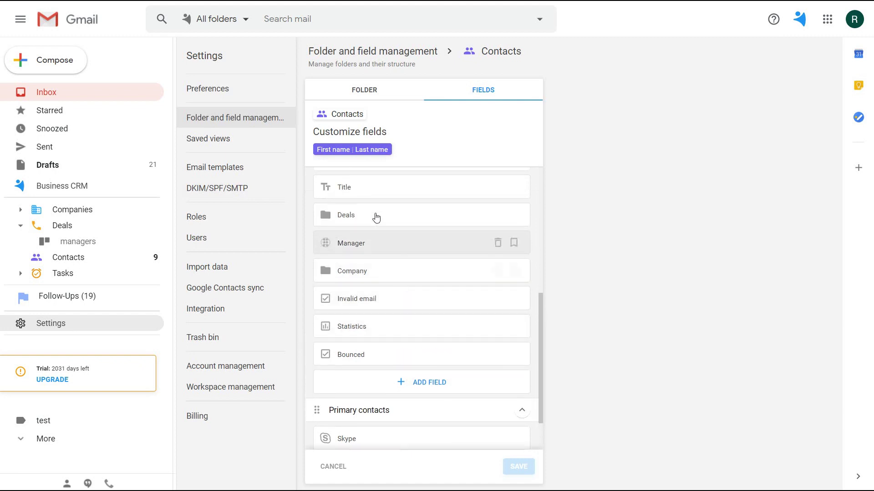
{"action": "left_click", "coordinate": [513, 188]}
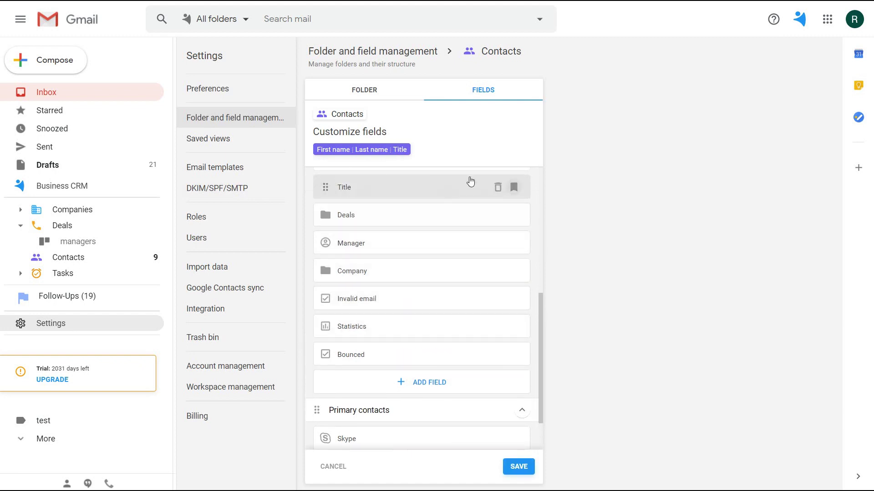
{"action": "left_click", "coordinate": [518, 467]}
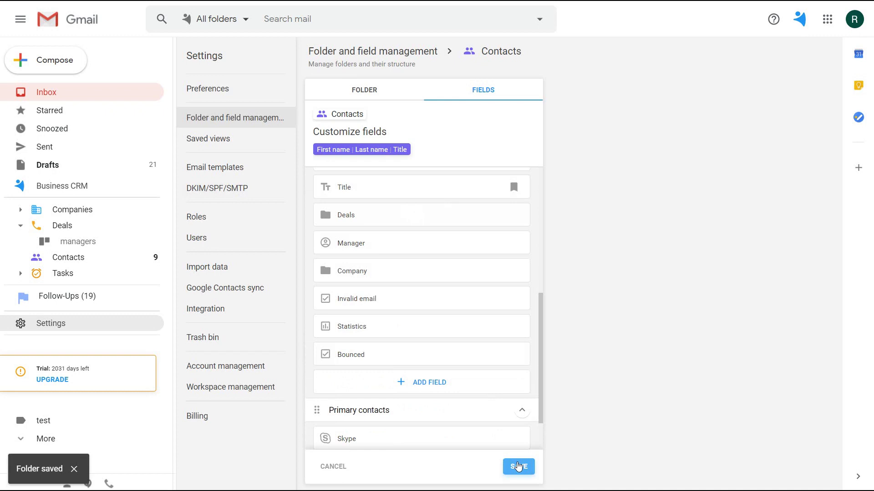
{"action": "left_click", "coordinate": [61, 94]}
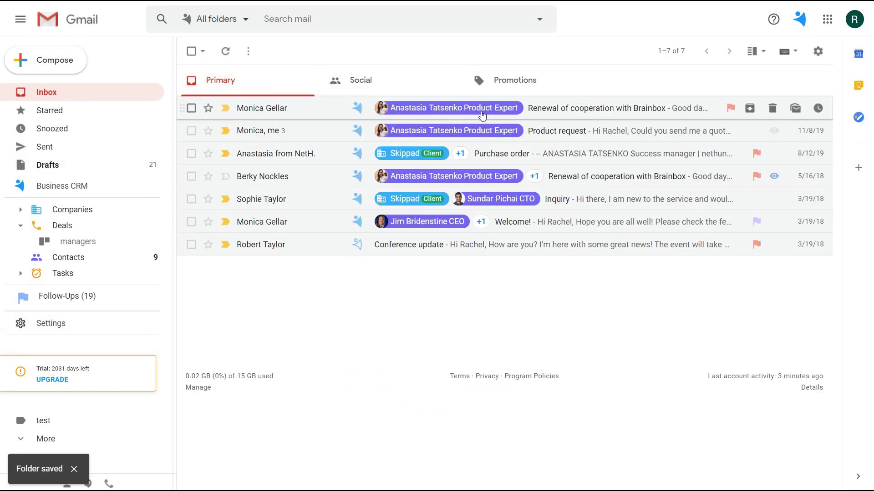
{"action": "mouse_move", "coordinate": [503, 112]}
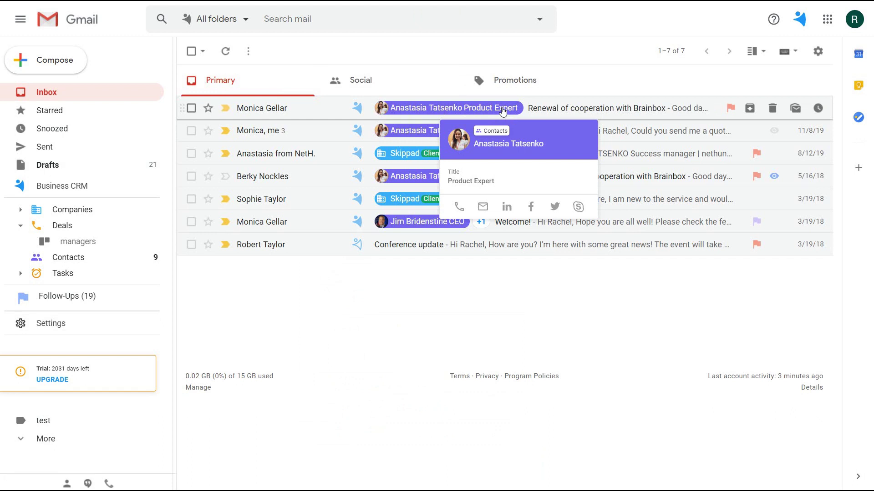
Open Team & Permissions from the Business CRM dashboard and review the Admin role's permissions.
{"action": "left_click", "coordinate": [80, 187]}
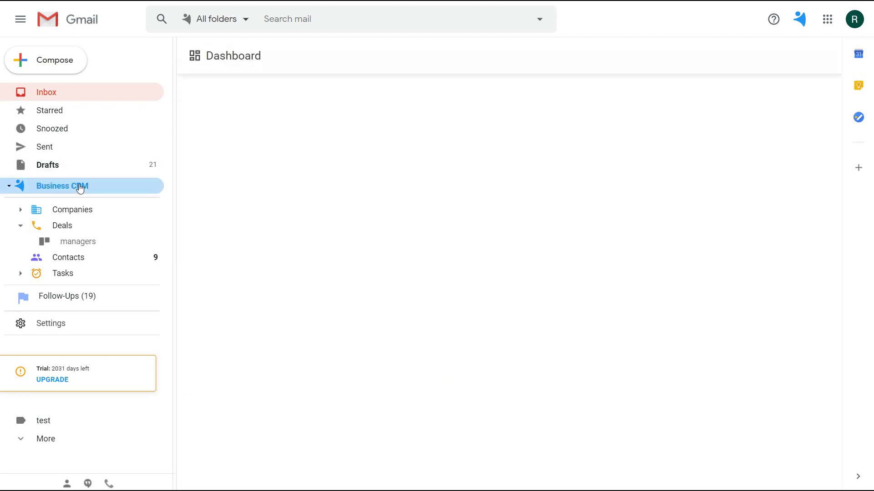
{"action": "scroll", "coordinate": [306, 322], "scroll_direction": "down", "scroll_amount": 3}
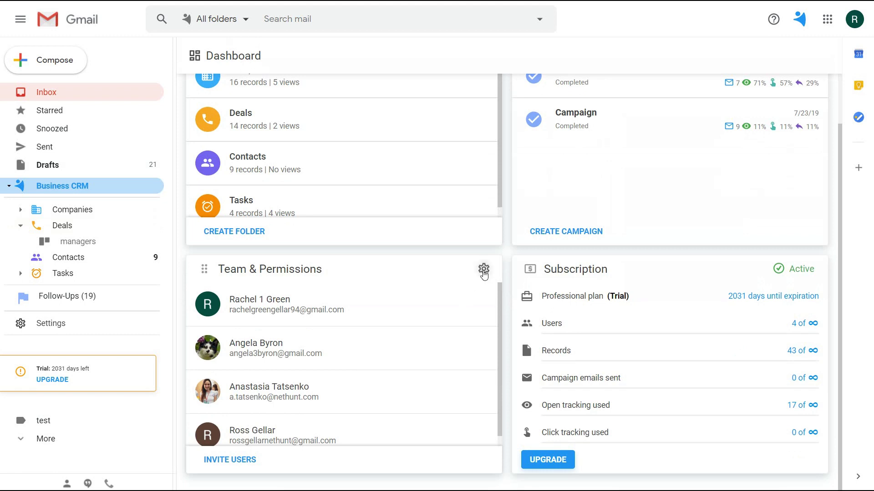
{"action": "left_click", "coordinate": [484, 270]}
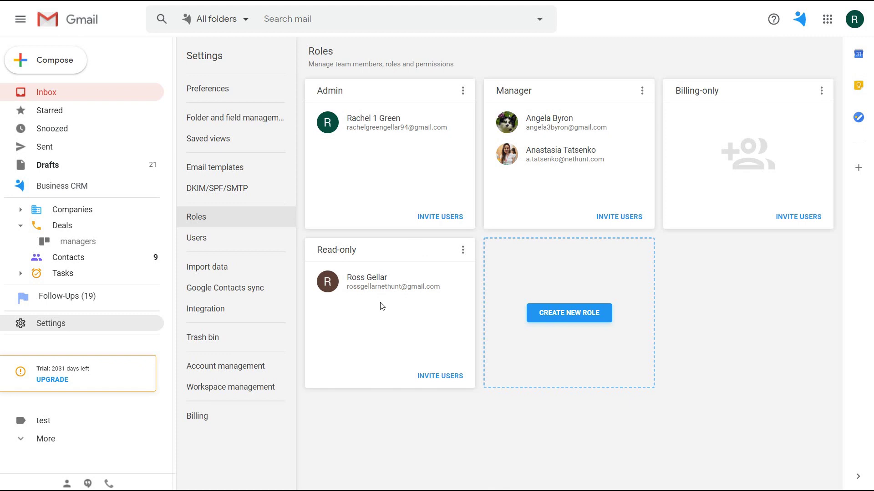
{"action": "left_click", "coordinate": [463, 90]}
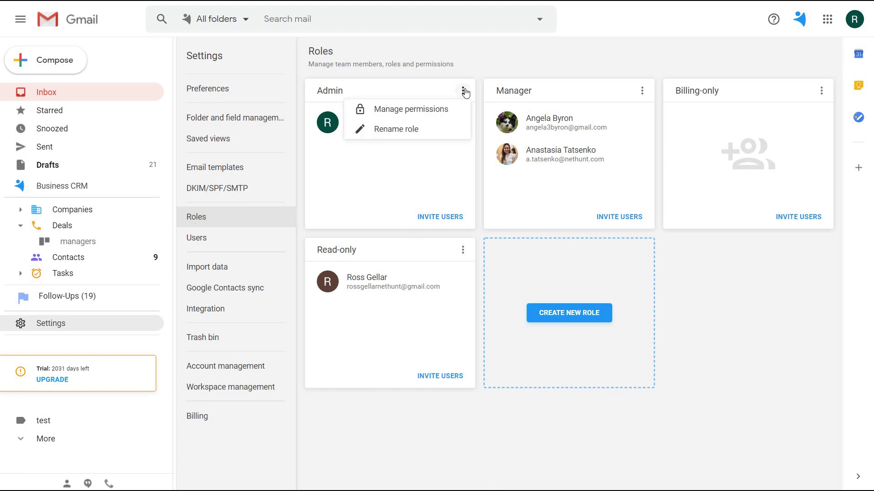
{"action": "left_click", "coordinate": [445, 112]}
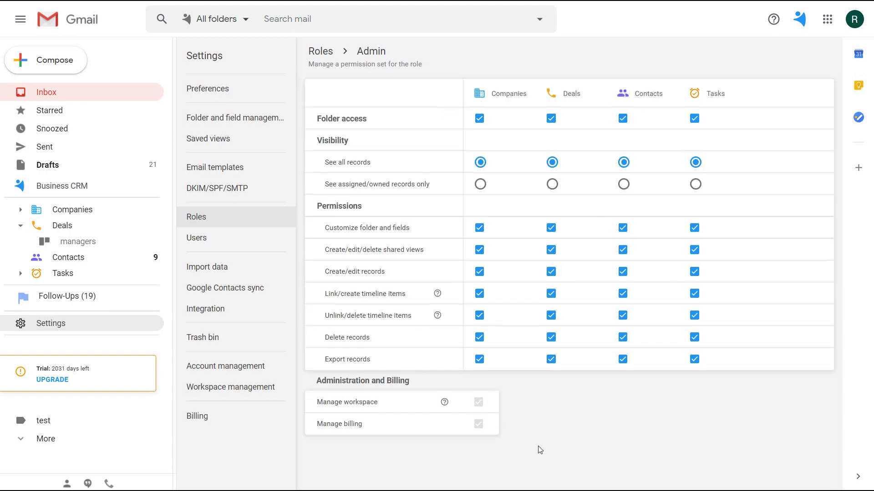
{"action": "left_click", "coordinate": [196, 218]}
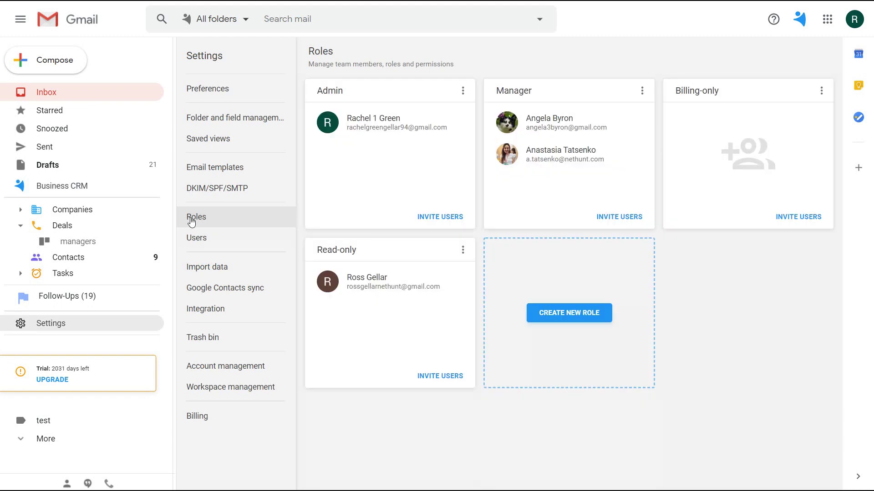
{"action": "left_click", "coordinate": [642, 91]}
{"action": "left_click", "coordinate": [622, 109]}
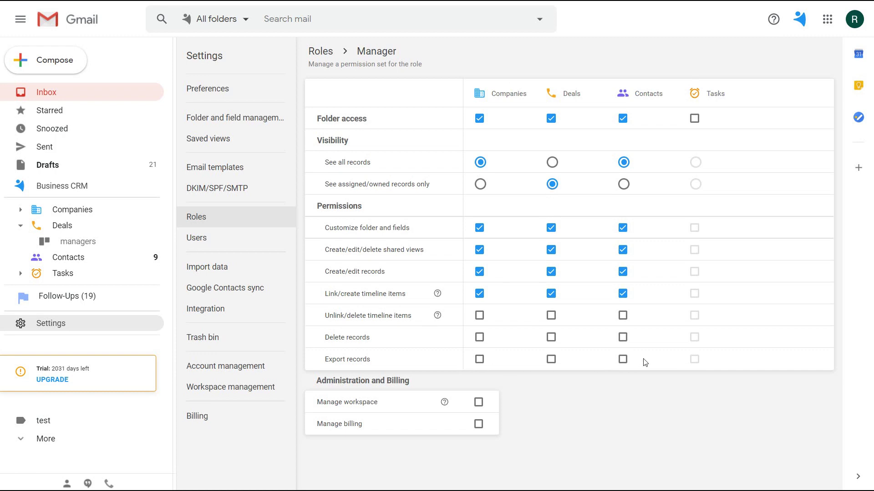
{"action": "left_click", "coordinate": [196, 218]}
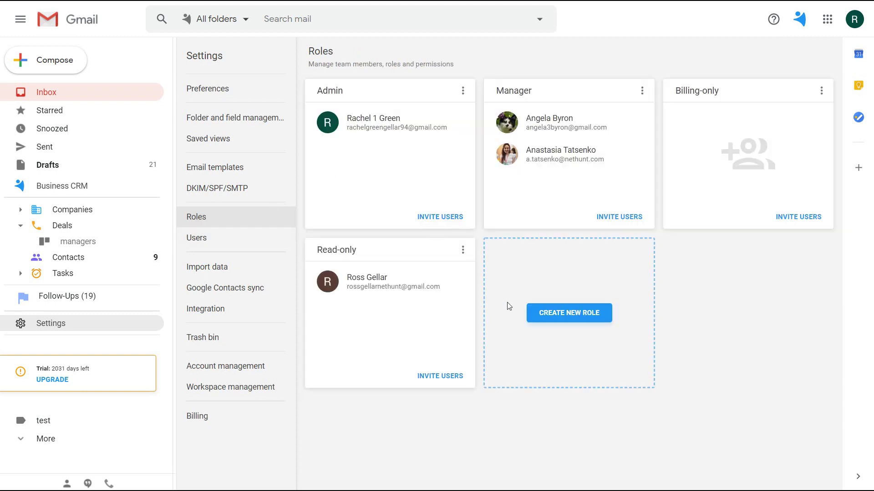
Cancel a new role, review the Billing-only role's permissions, then view the Trial plan billing page.
{"action": "left_click", "coordinate": [589, 314]}
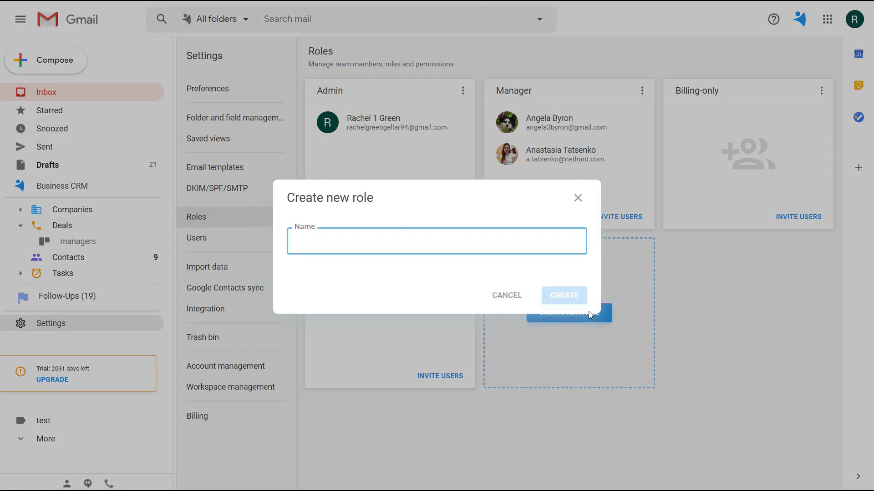
{"action": "left_click", "coordinate": [578, 198]}
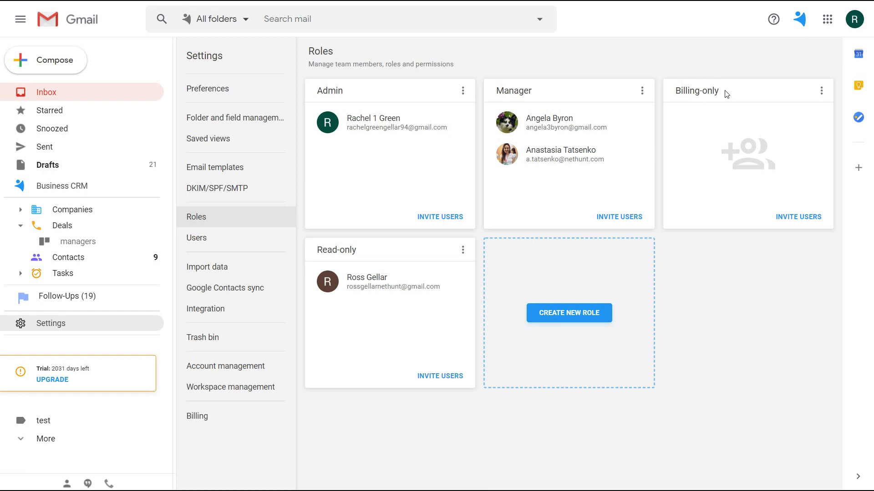
{"action": "left_click", "coordinate": [821, 90]}
{"action": "left_click", "coordinate": [789, 112]}
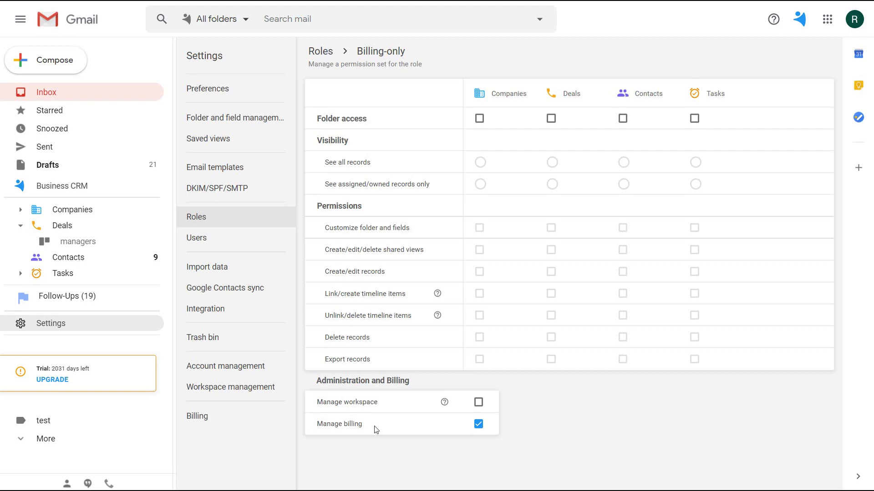
{"action": "left_click", "coordinate": [196, 419]}
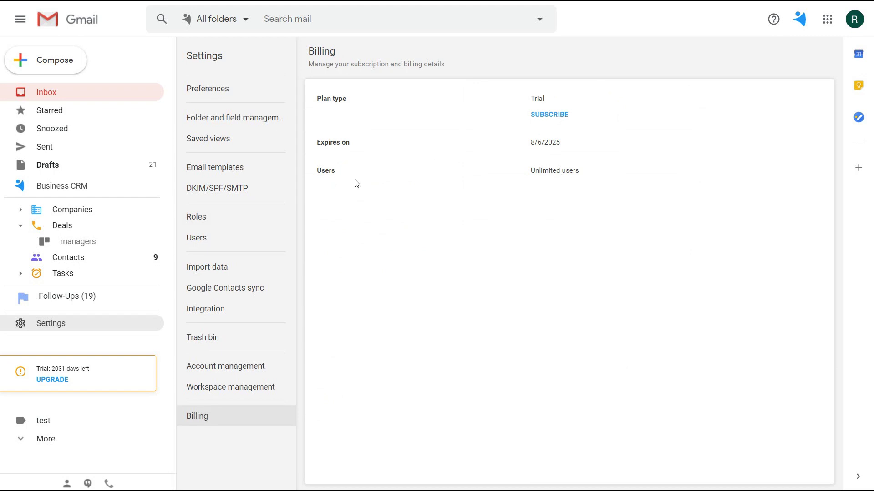
Open Preferences and check the date format choices, leaving it at Auto (mm/dd/yyyy).
{"action": "left_click", "coordinate": [201, 88]}
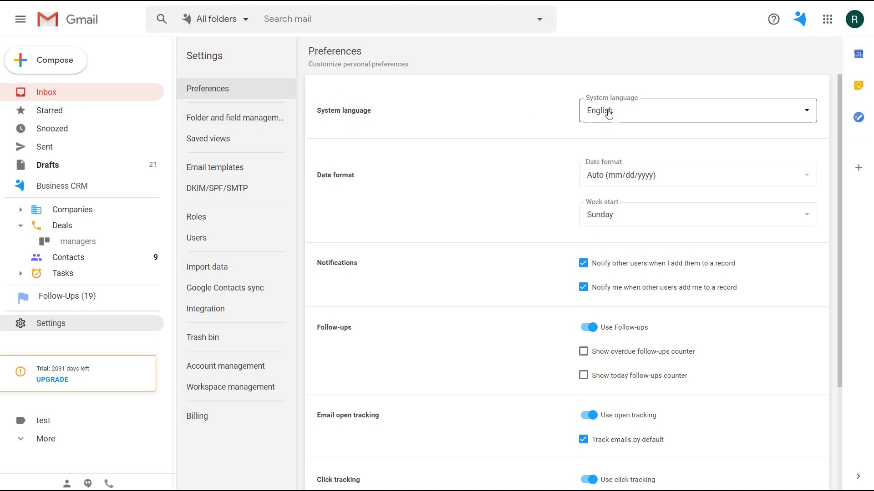
{"action": "left_click", "coordinate": [626, 180]}
{"action": "left_click", "coordinate": [626, 180]}
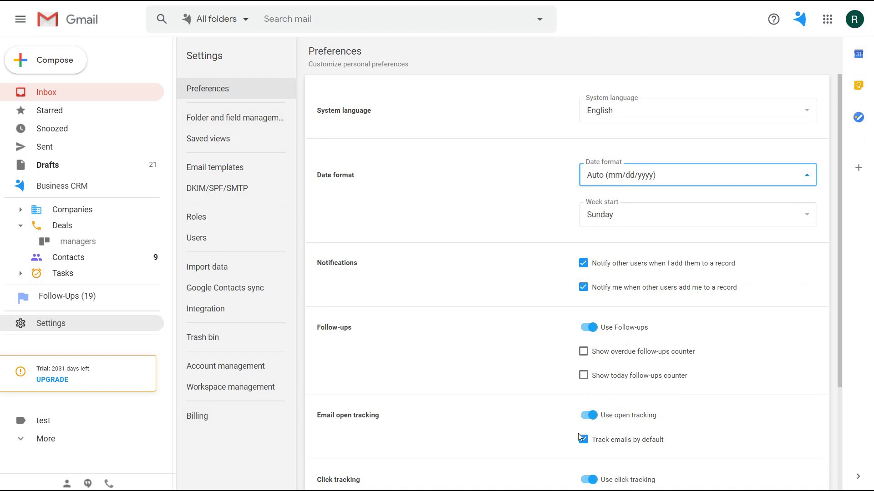
{"action": "scroll", "coordinate": [576, 437], "scroll_direction": "down", "scroll_amount": 3}
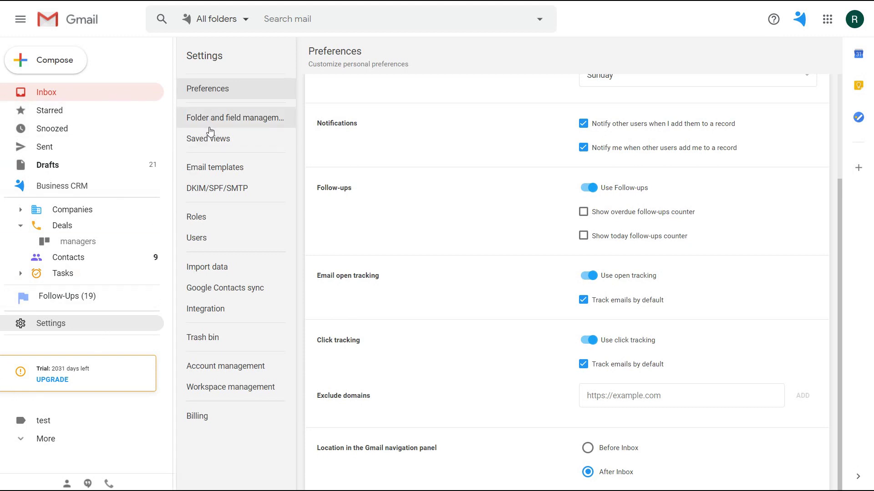
Look over the Import data, Google Contacts sync and Integration settings pages.
{"action": "left_click", "coordinate": [205, 269]}
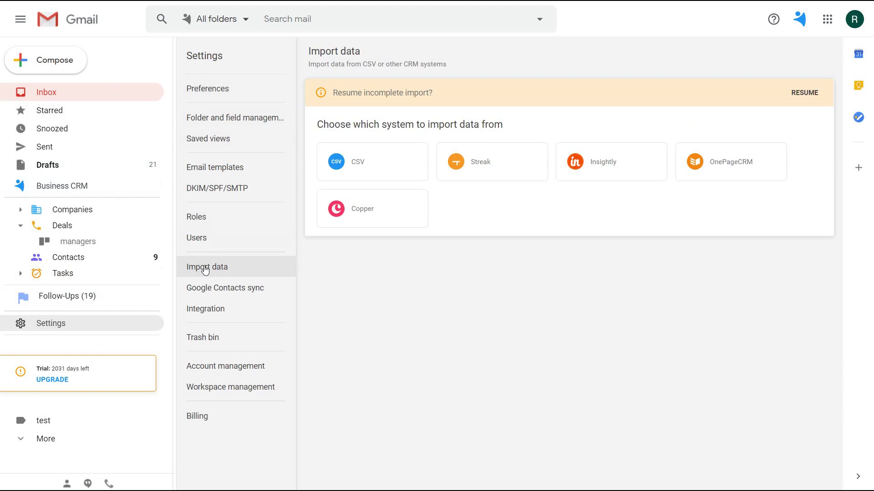
{"action": "left_click", "coordinate": [201, 289]}
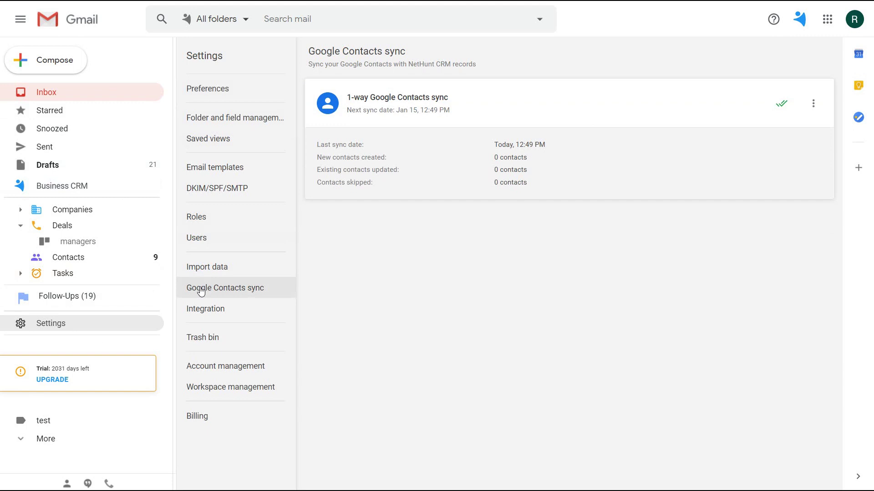
{"action": "left_click", "coordinate": [198, 312]}
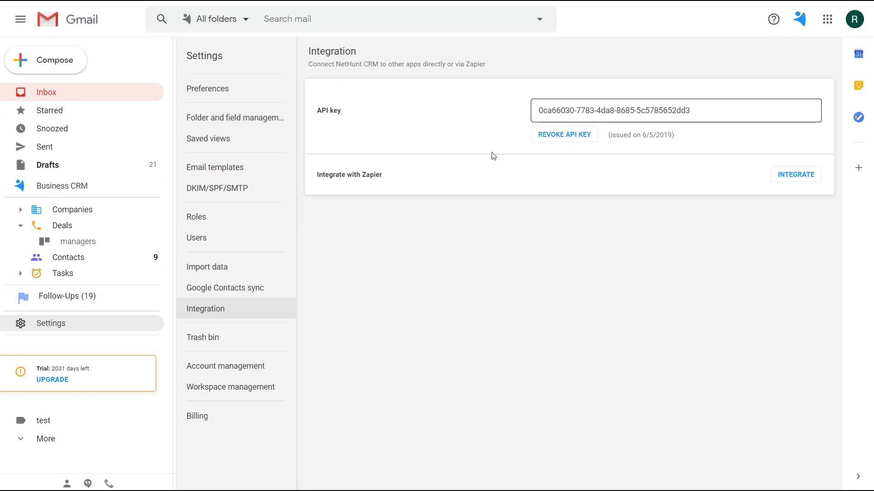
Review deleted Records and Fields in the Trash bin, then go to Account management.
{"action": "left_click", "coordinate": [204, 340]}
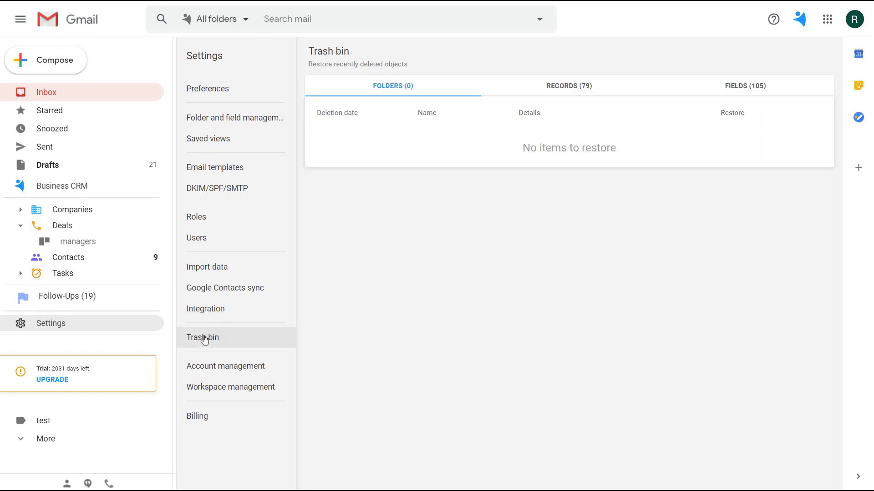
{"action": "left_click", "coordinate": [561, 87]}
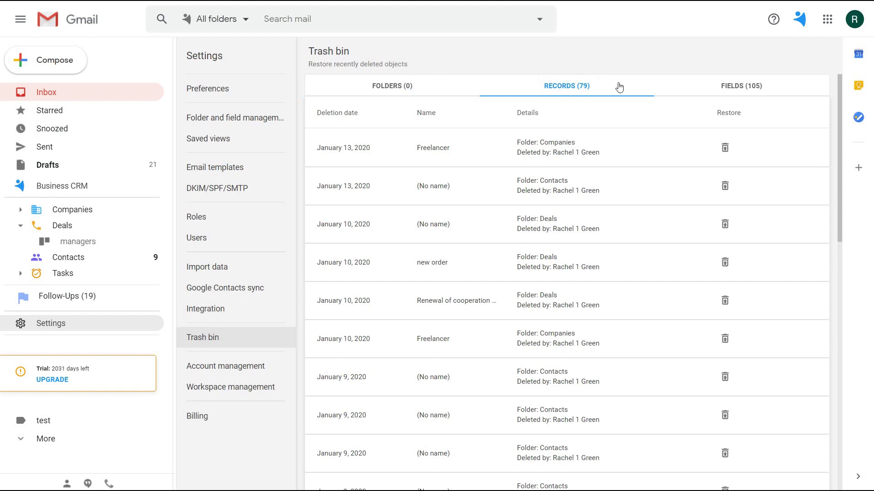
{"action": "left_click", "coordinate": [728, 88]}
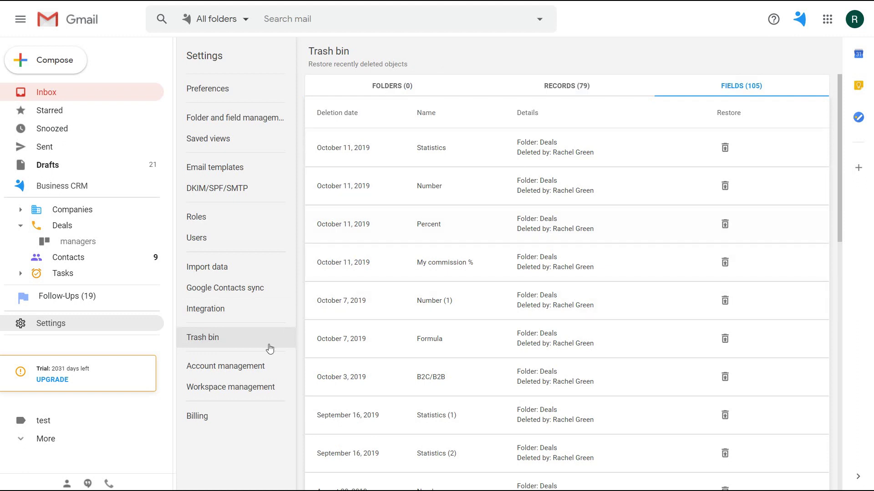
{"action": "left_click", "coordinate": [257, 364]}
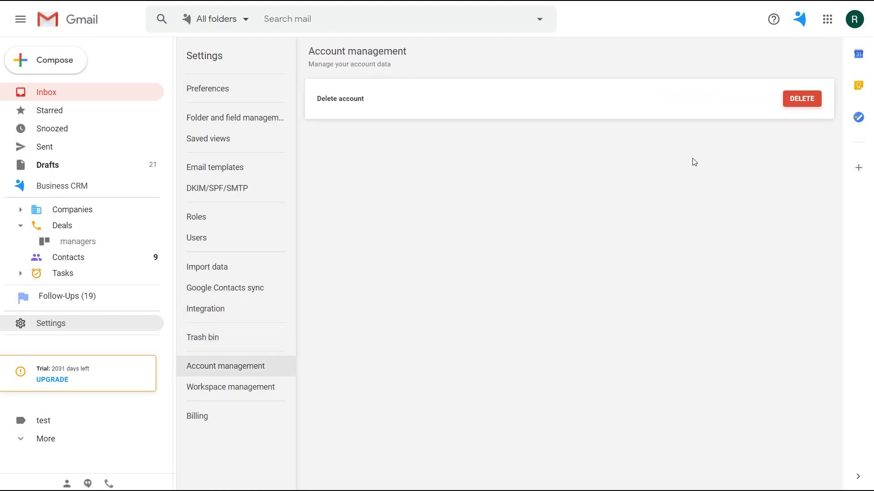
Try DELETE on the account, close the Admin-required refusal, and go to Workspace management.
{"action": "left_click", "coordinate": [810, 101]}
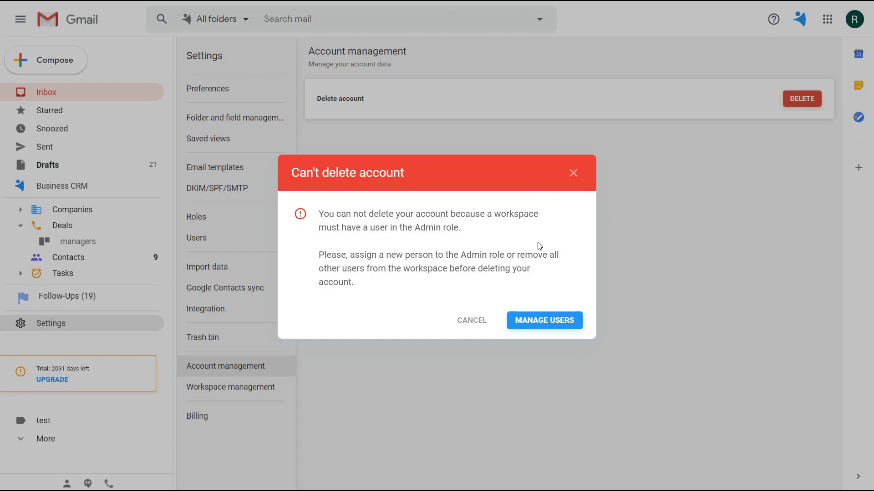
{"action": "left_click", "coordinate": [573, 174]}
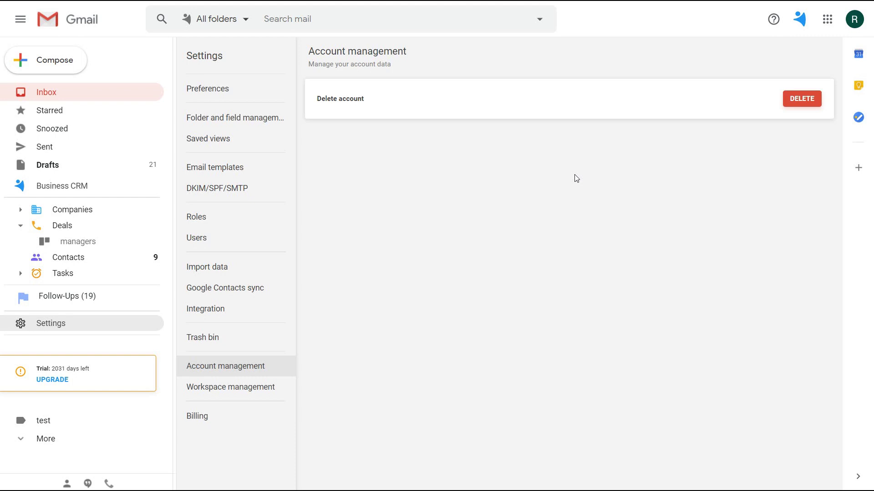
{"action": "left_click", "coordinate": [210, 394]}
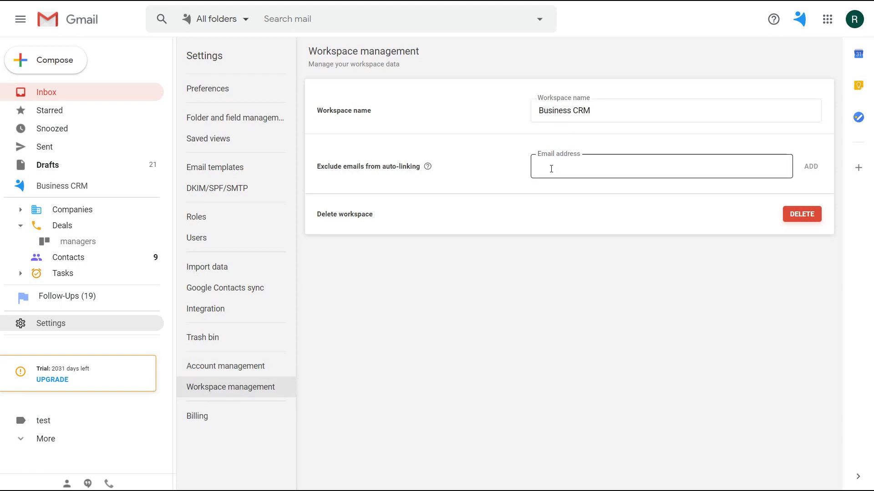
Check the auto-linking help, then go back to the Business CRM dashboard.
{"action": "mouse_move", "coordinate": [428, 169]}
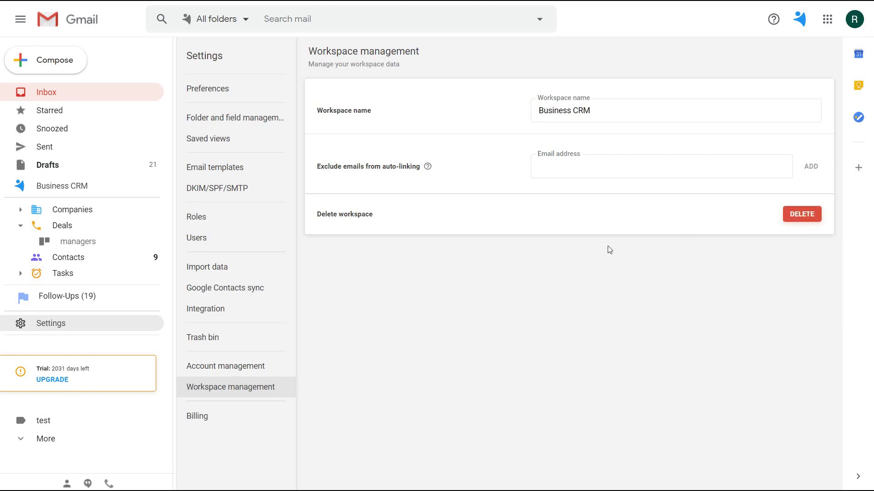
{"action": "left_click", "coordinate": [86, 186]}
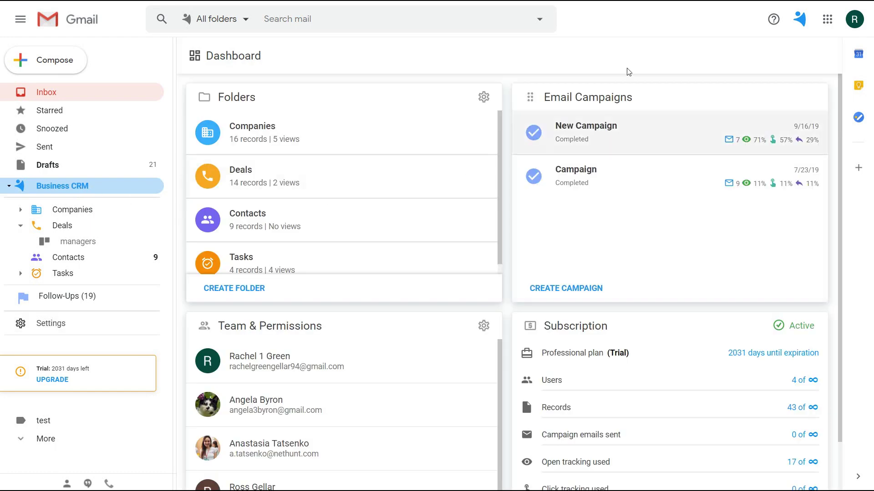